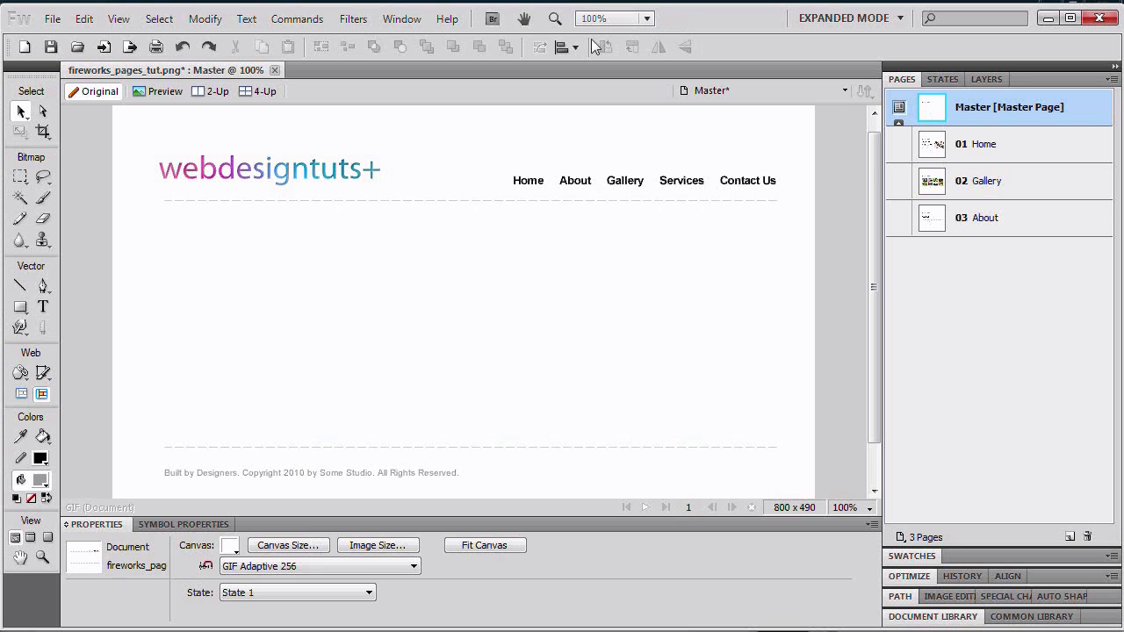
Step: Review the Home, Gallery and About pages and their layers, then return to the master page
{"action": "scroll", "coordinate": [871, 162], "scroll_direction": "up", "scroll_amount": 1}
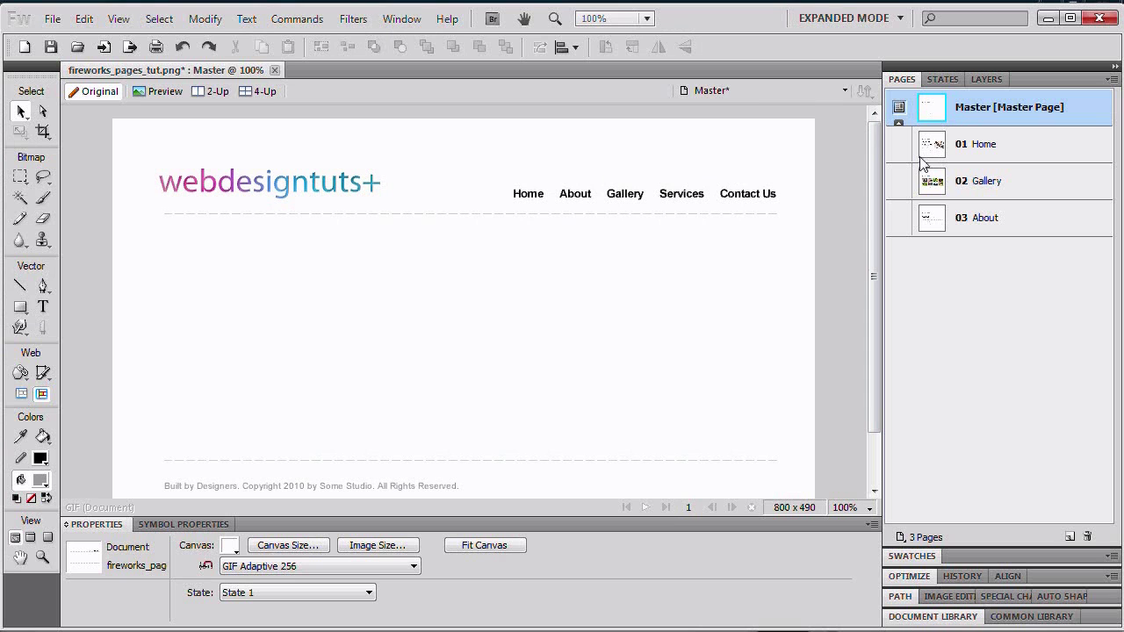
{"action": "left_click", "coordinate": [968, 146]}
{"action": "left_click", "coordinate": [992, 182]}
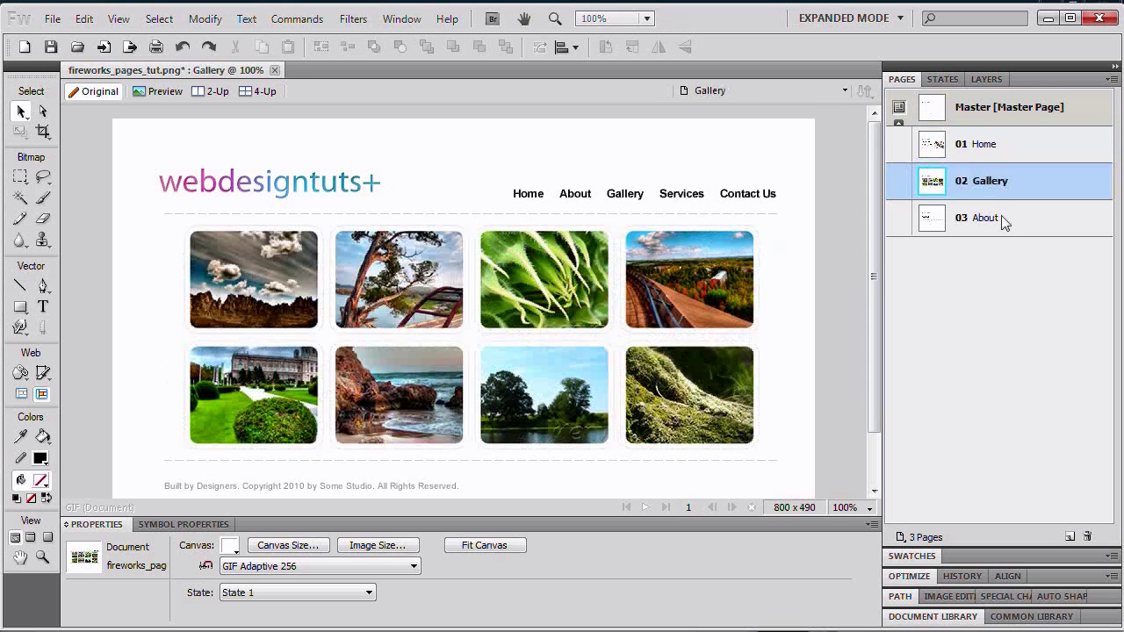
{"action": "left_click", "coordinate": [985, 218]}
{"action": "left_click", "coordinate": [950, 111]}
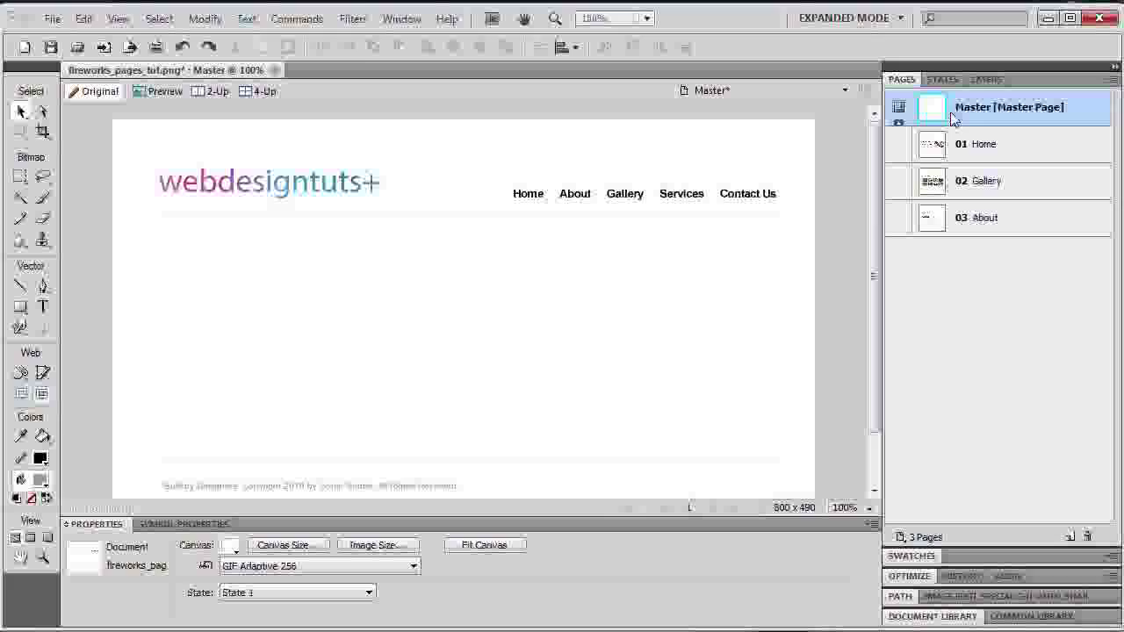
{"action": "left_click", "coordinate": [984, 80]}
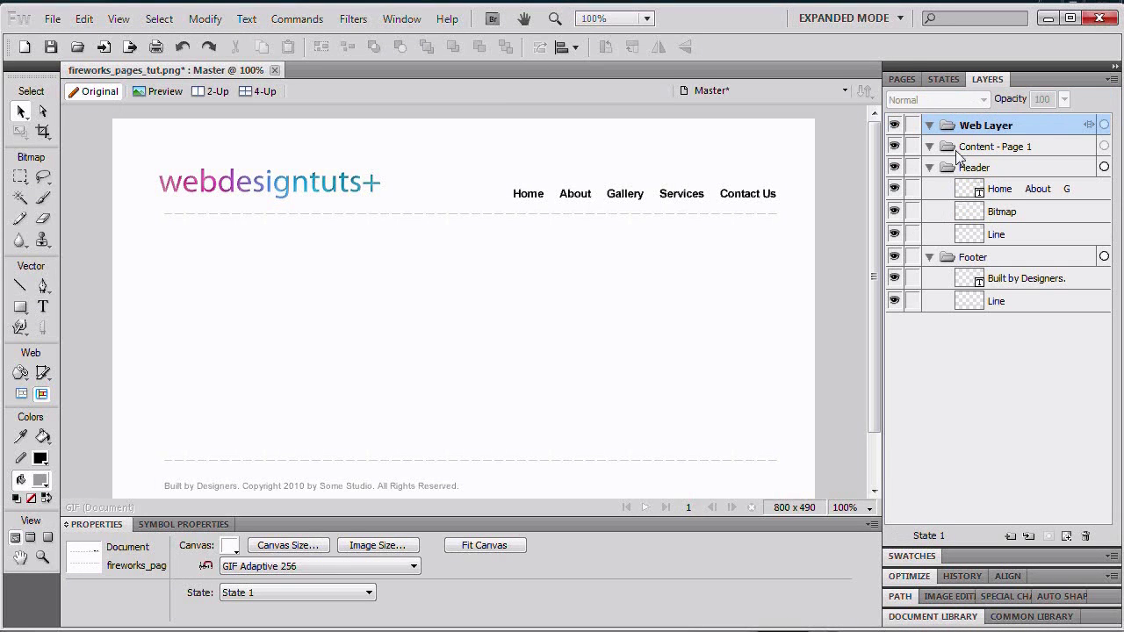
{"action": "left_click", "coordinate": [901, 79]}
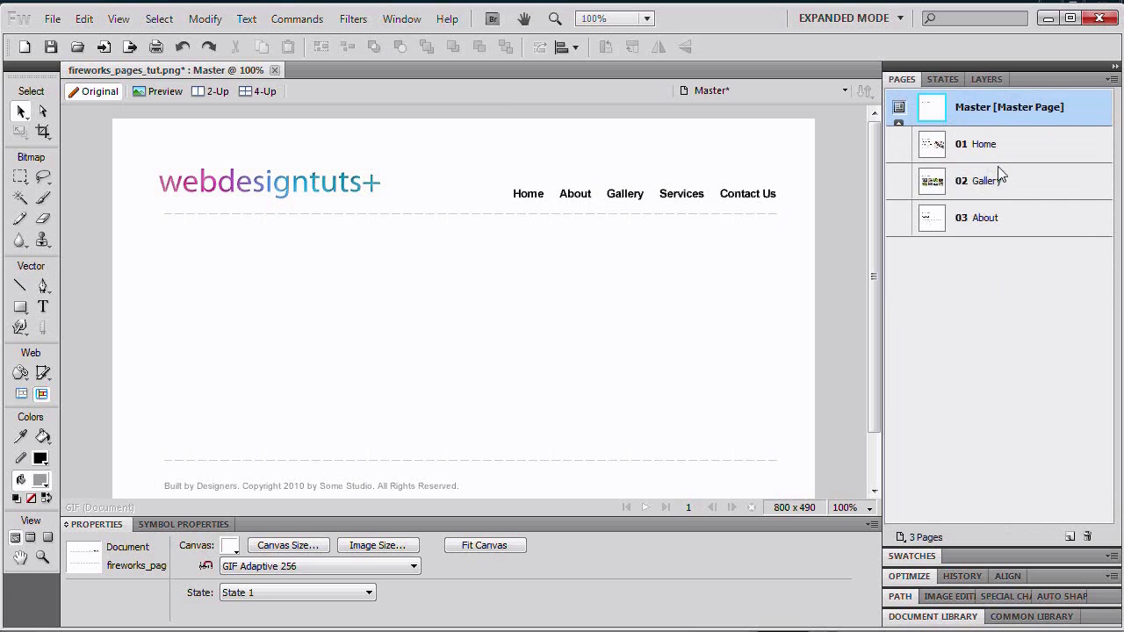
{"action": "left_click", "coordinate": [990, 174]}
{"action": "left_click", "coordinate": [984, 79]}
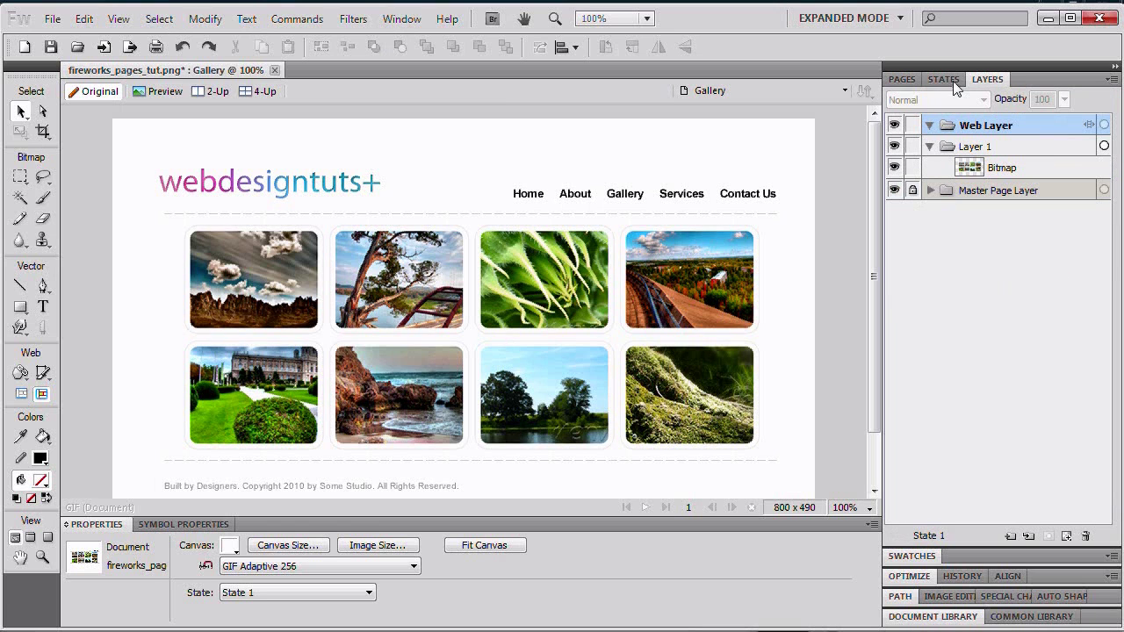
{"action": "left_click", "coordinate": [899, 80]}
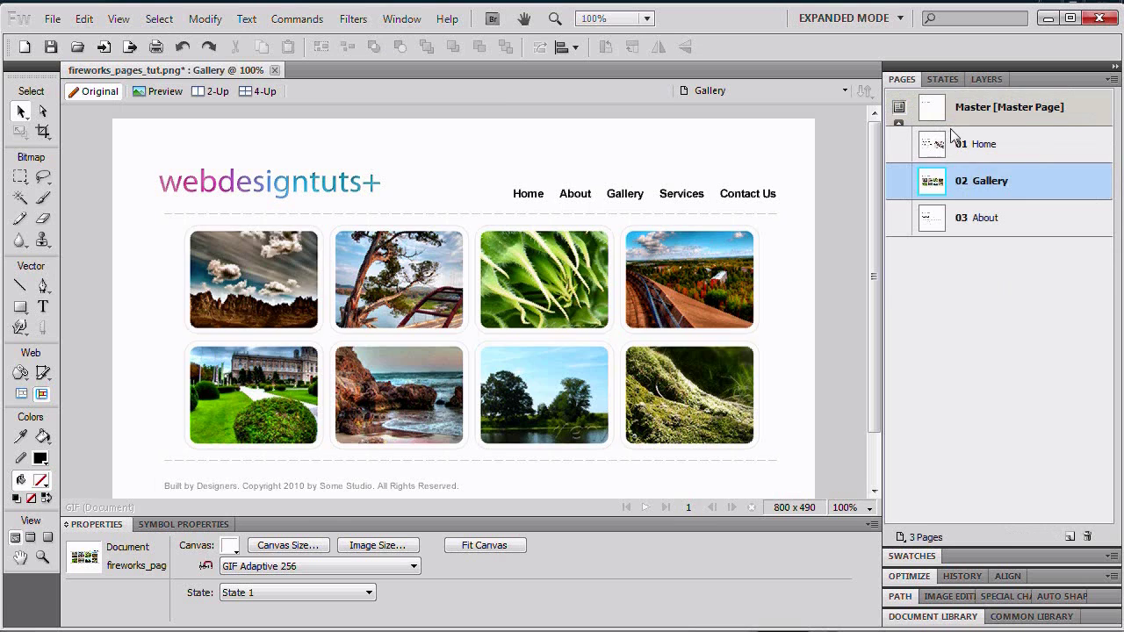
{"action": "left_click", "coordinate": [950, 108]}
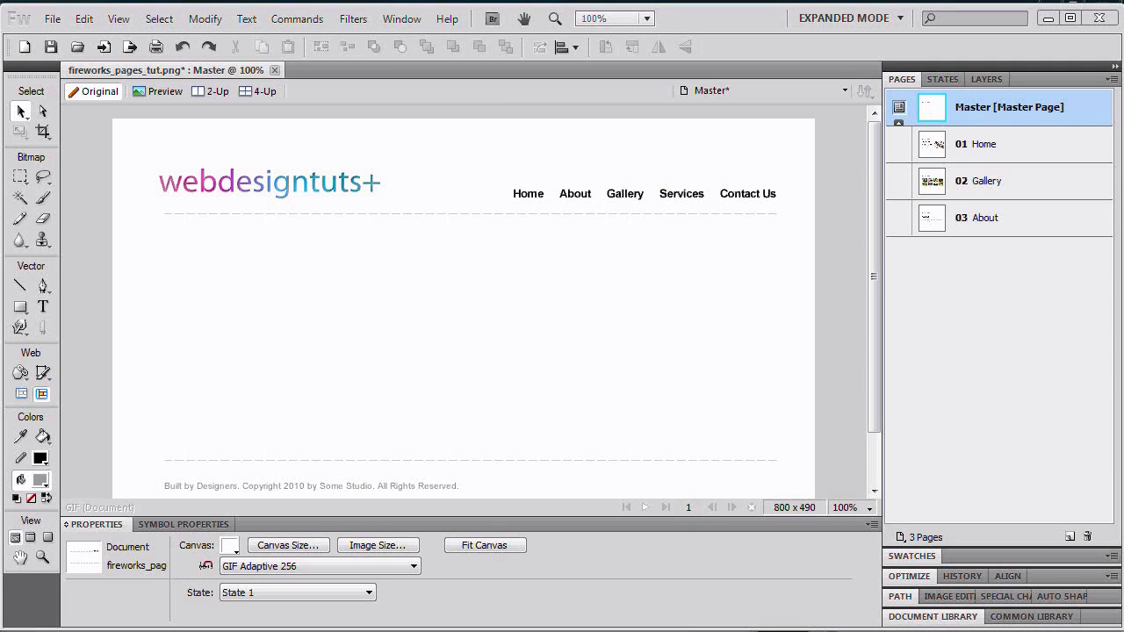
Step: Switch the Hotspot tool to the Rectangle Hotspot tool
{"action": "left_click", "coordinate": [998, 106]}
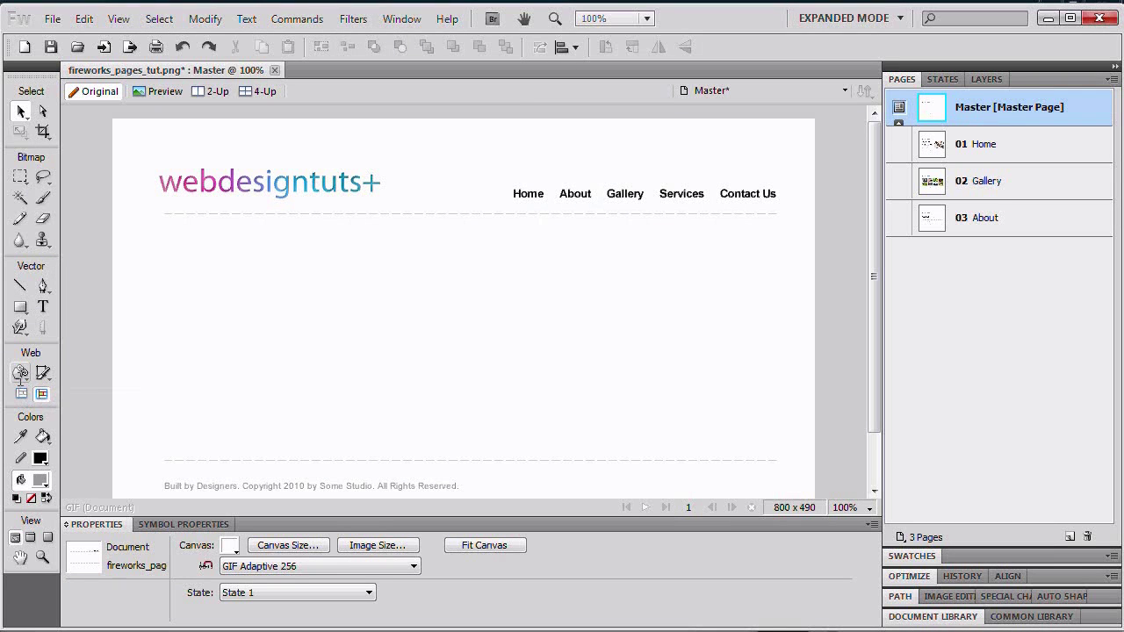
{"action": "left_click", "coordinate": [20, 373]}
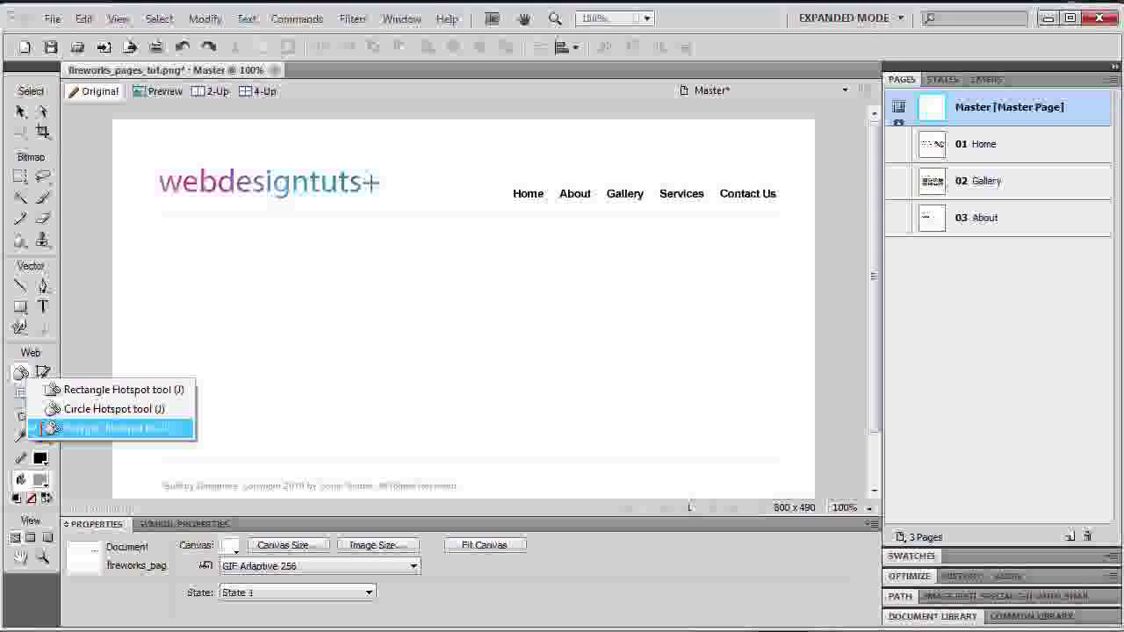
{"action": "left_click", "coordinate": [32, 389]}
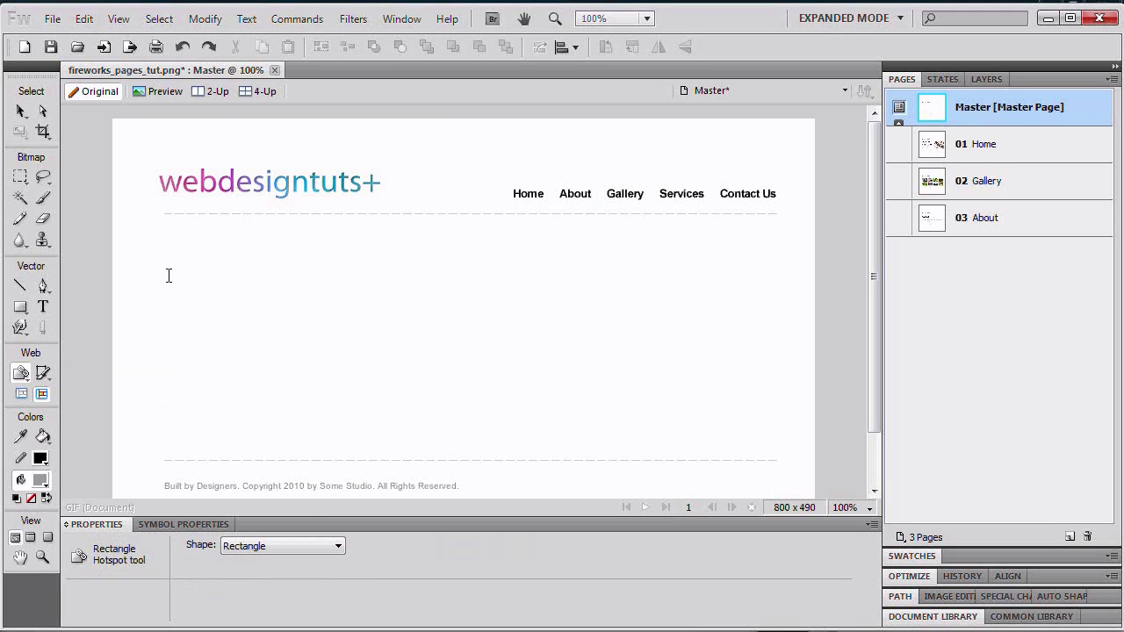
Step: Draw a 273×56 rectangular hotspot over the webdesigntuts+ logo, then set the hotspot shape to Polygon
{"action": "left_click_drag", "start_coordinate": [150, 156], "coordinate": [392, 204]}
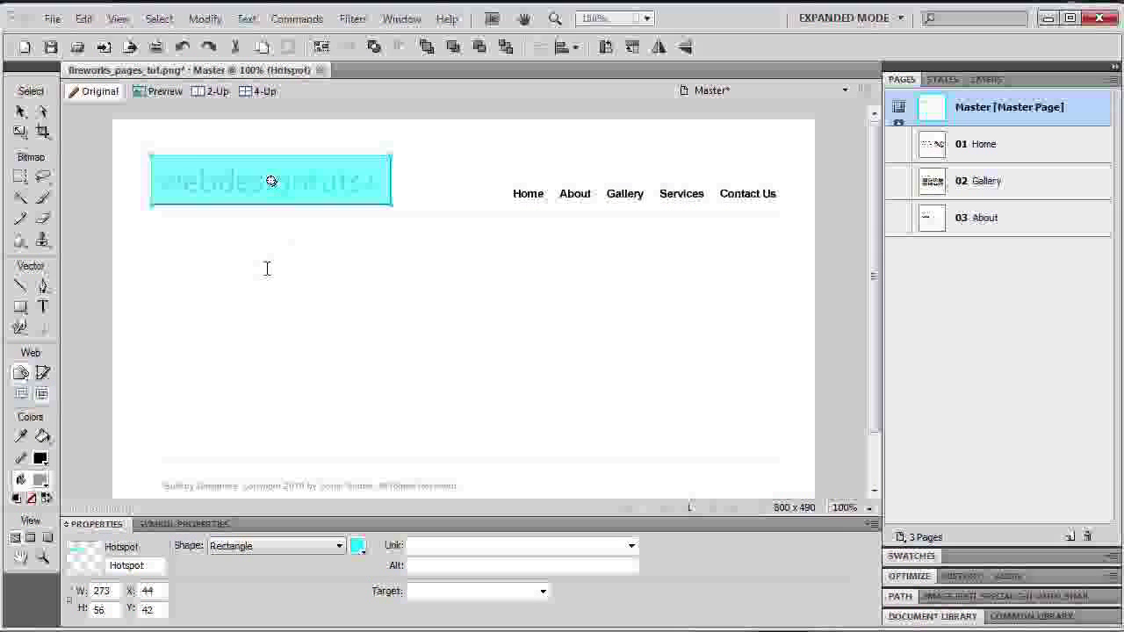
{"action": "left_click", "coordinate": [266, 266]}
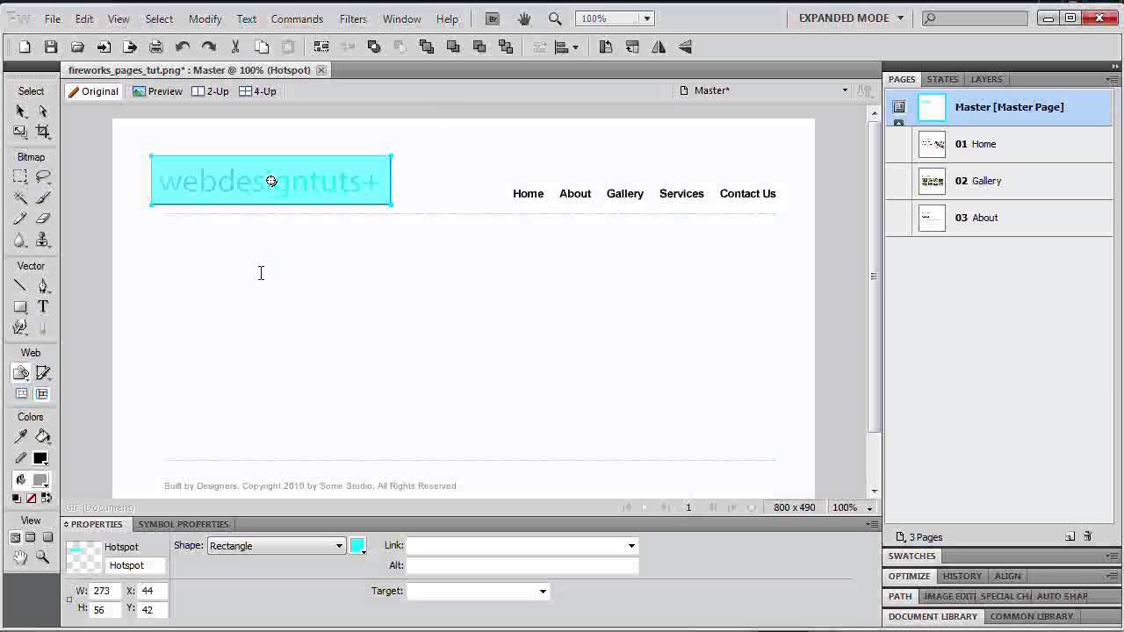
{"action": "left_click", "coordinate": [281, 546]}
{"action": "left_click", "coordinate": [292, 583]}
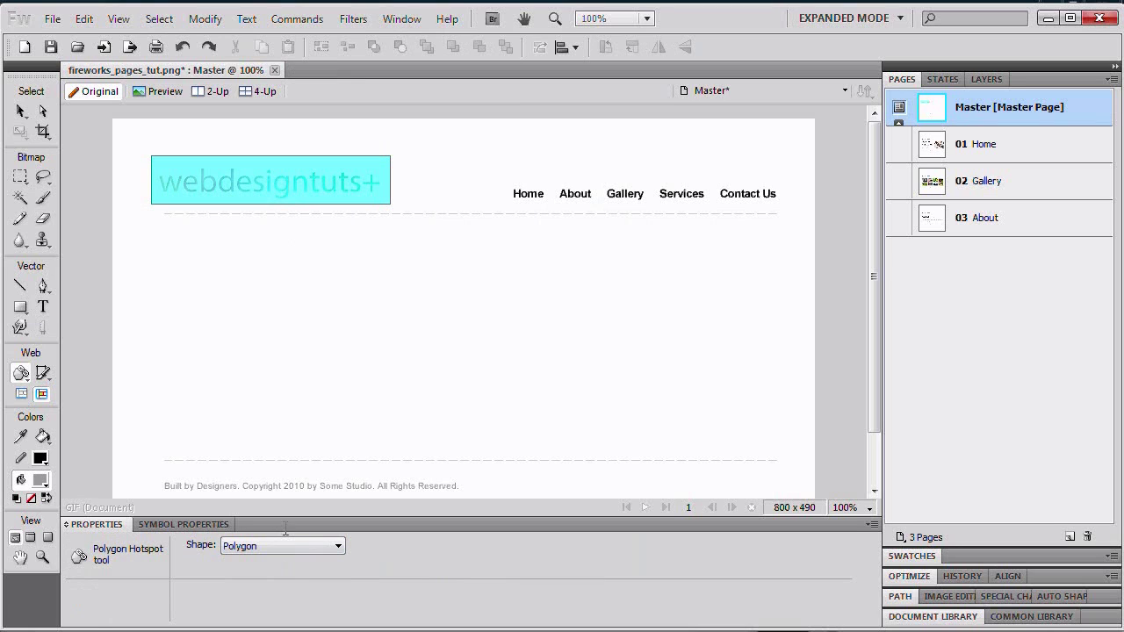
Step: Place nine corners of a freeform polygon hotspot below the header
{"action": "left_click", "coordinate": [329, 273]}
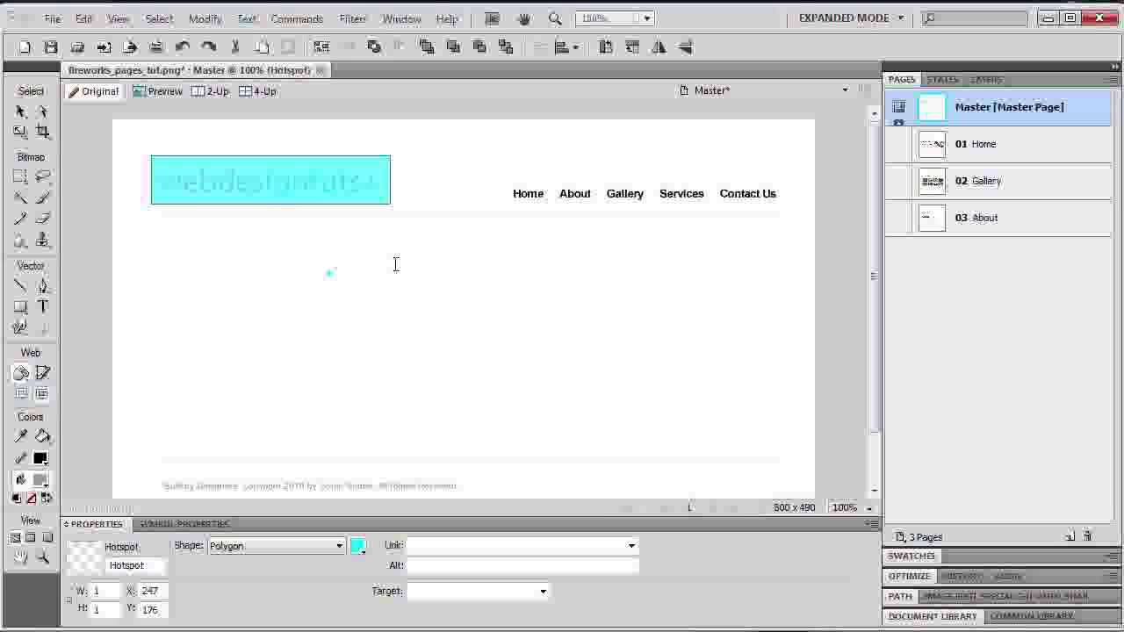
{"action": "left_click", "coordinate": [460, 255]}
{"action": "left_click", "coordinate": [569, 269]}
{"action": "left_click", "coordinate": [611, 351]}
{"action": "left_click", "coordinate": [451, 384]}
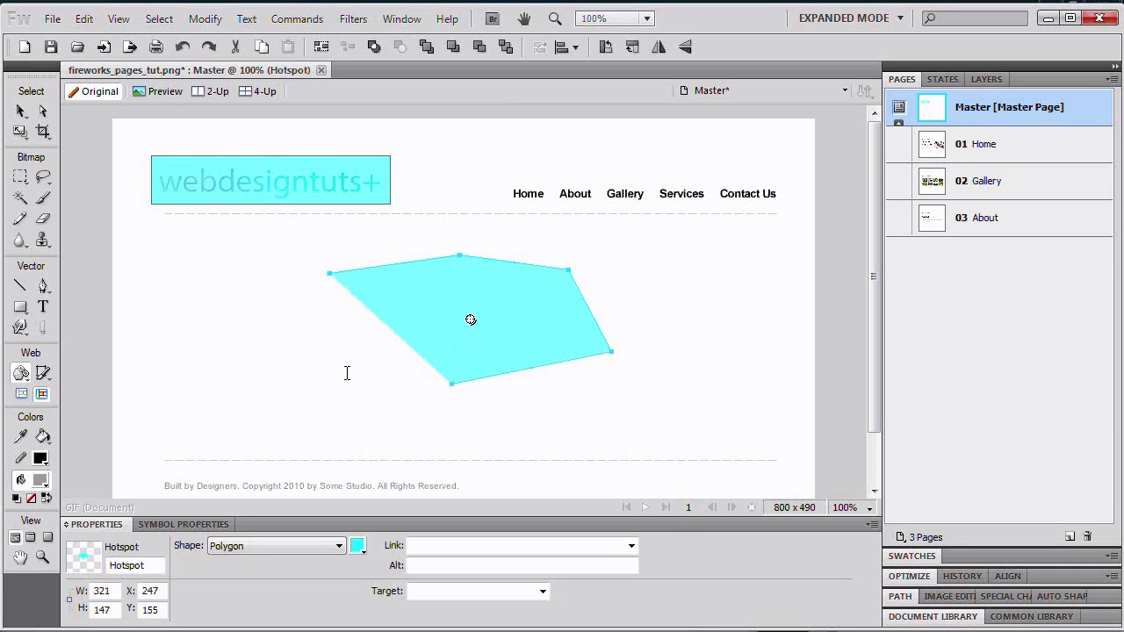
{"action": "left_click", "coordinate": [347, 373]}
{"action": "left_click", "coordinate": [207, 317]}
{"action": "left_click", "coordinate": [241, 230]}
{"action": "left_click", "coordinate": [334, 243]}
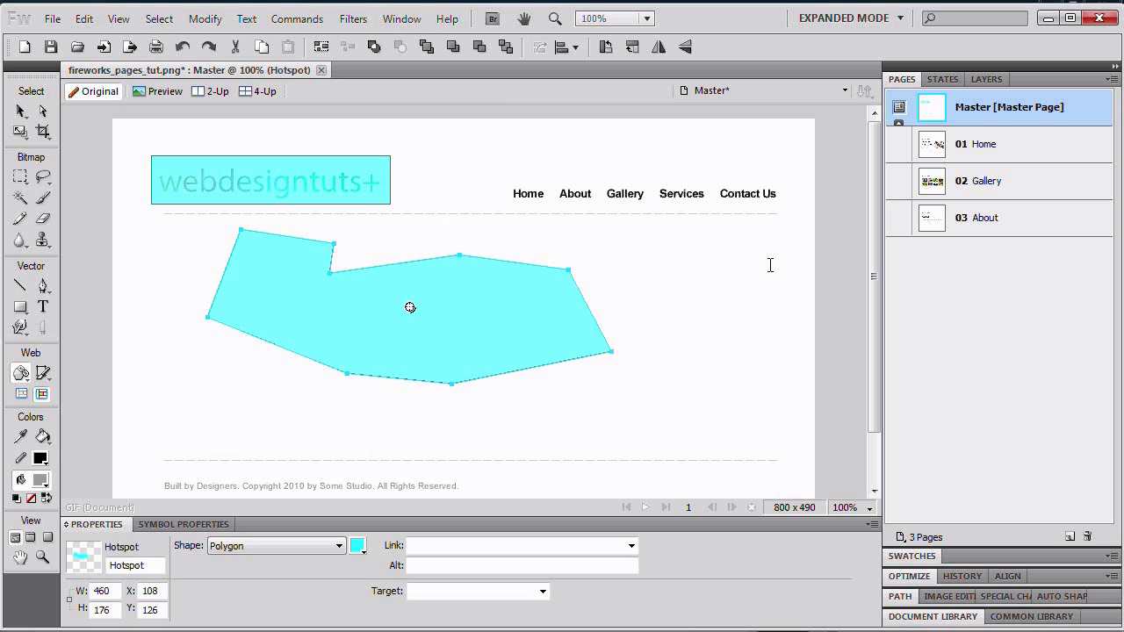
Step: Undo the polygon down to a single leftover point and return to the Pointer tool
{"action": "key", "text": "v"}
{"action": "key", "text": "ctrl+z"}
{"action": "key", "text": "ctrl+z"}
{"action": "key", "text": "ctrl+z"}
{"action": "key", "text": "ctrl+z"}
{"action": "key", "text": "ctrl+z"}
{"action": "key", "text": "ctrl+z"}
{"action": "key", "text": "ctrl+z"}
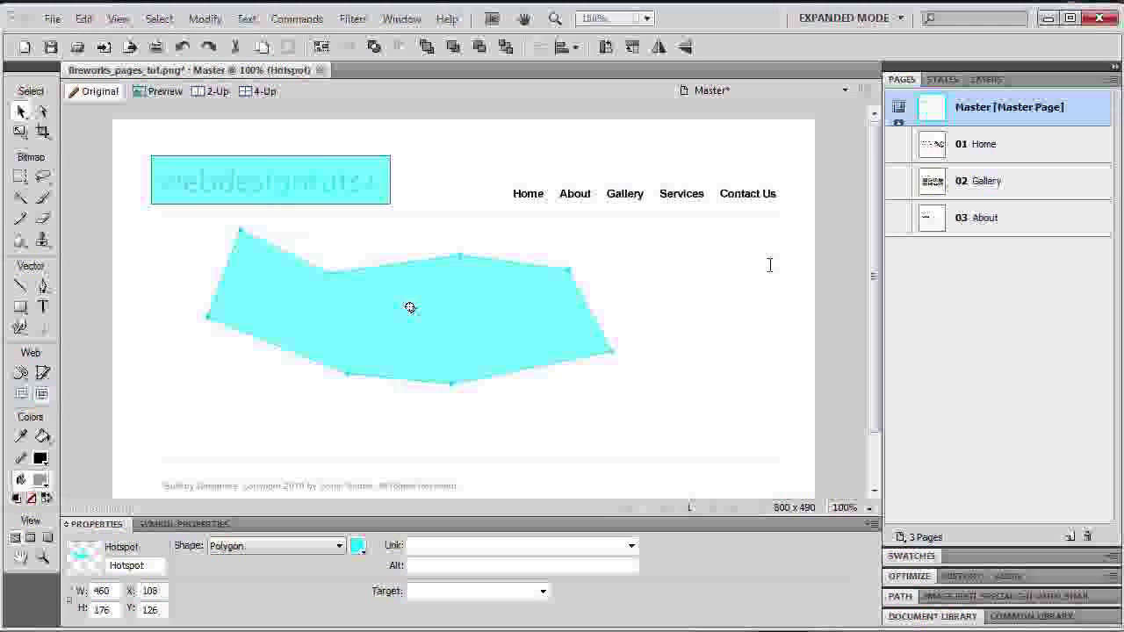
{"action": "key", "text": "ctrl+z"}
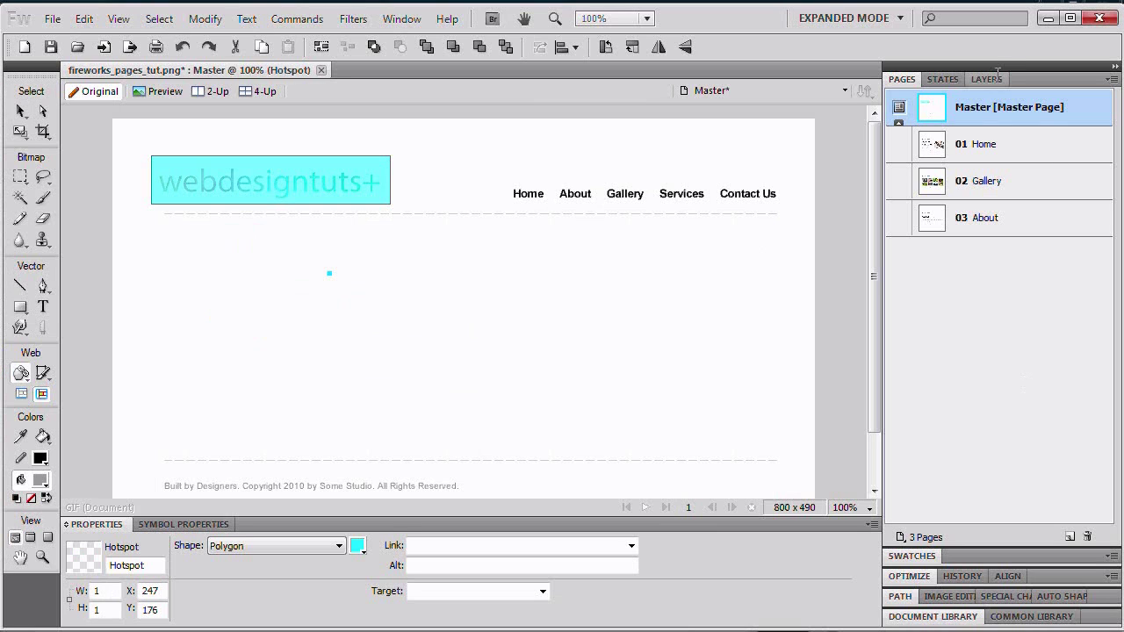
Step: Select the logo hotspot in the Layers panel, Alt-drag a trial duplicate, then undo it
{"action": "left_click", "coordinate": [21, 110]}
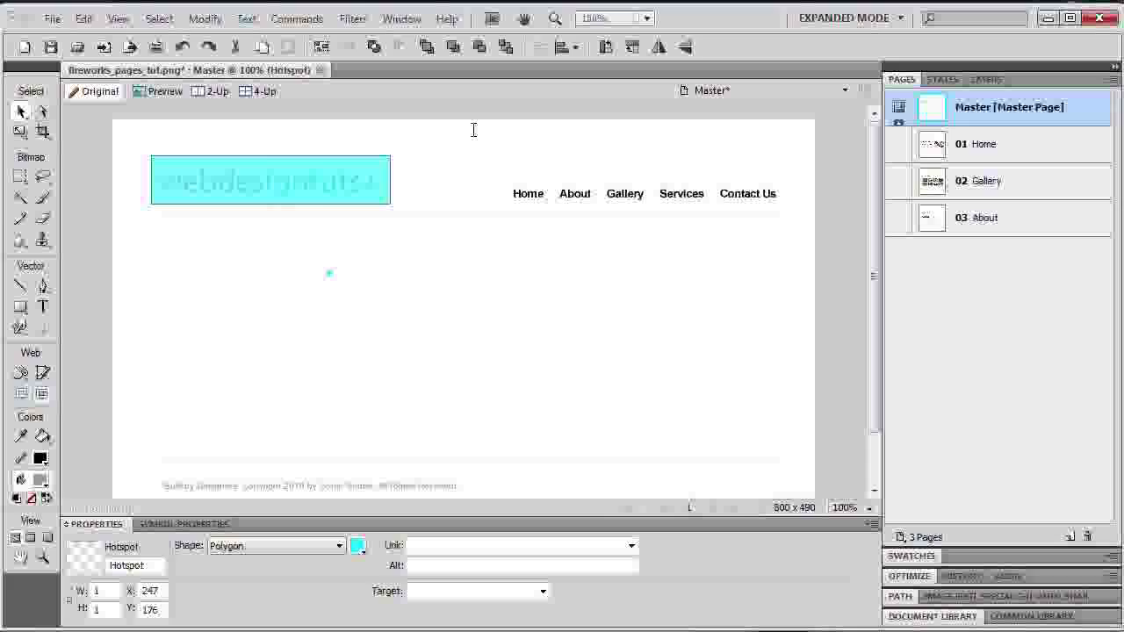
{"action": "left_click", "coordinate": [986, 79]}
{"action": "left_click", "coordinate": [1016, 167]}
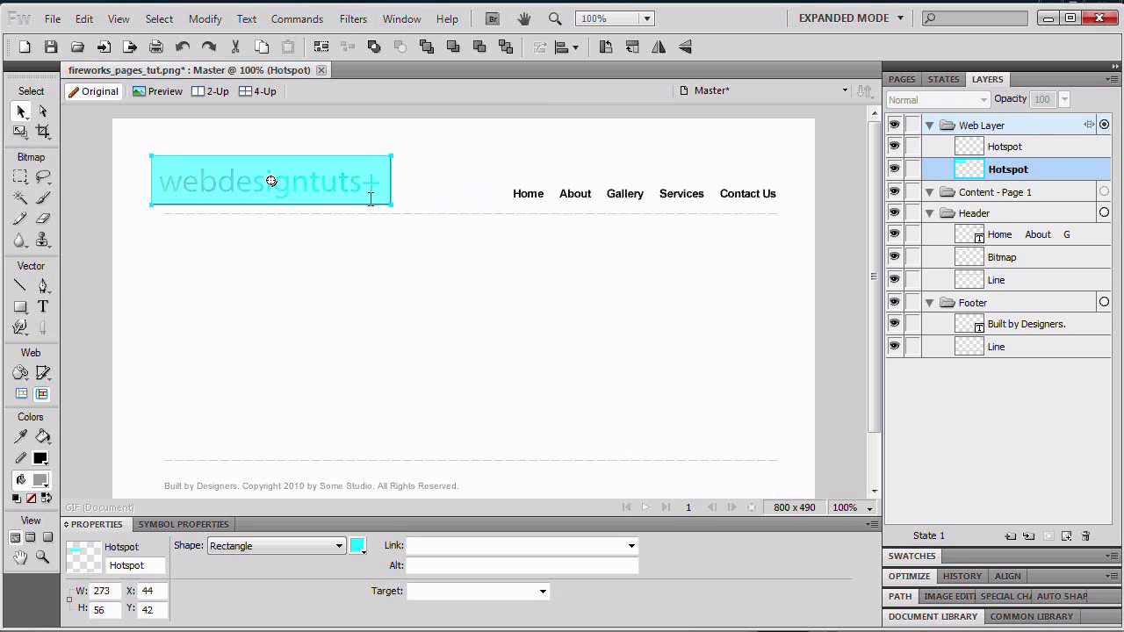
{"action": "left_click_drag", "start_coordinate": [271, 180], "coordinate": [406, 326], "text": "alt"}
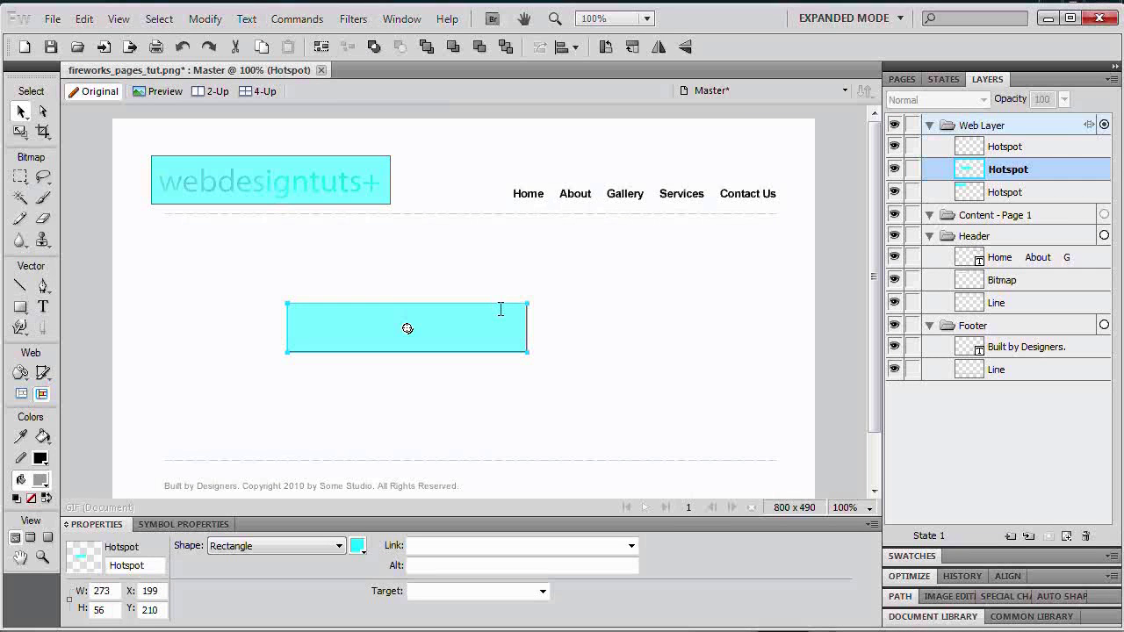
{"action": "key", "text": "ctrl+z"}
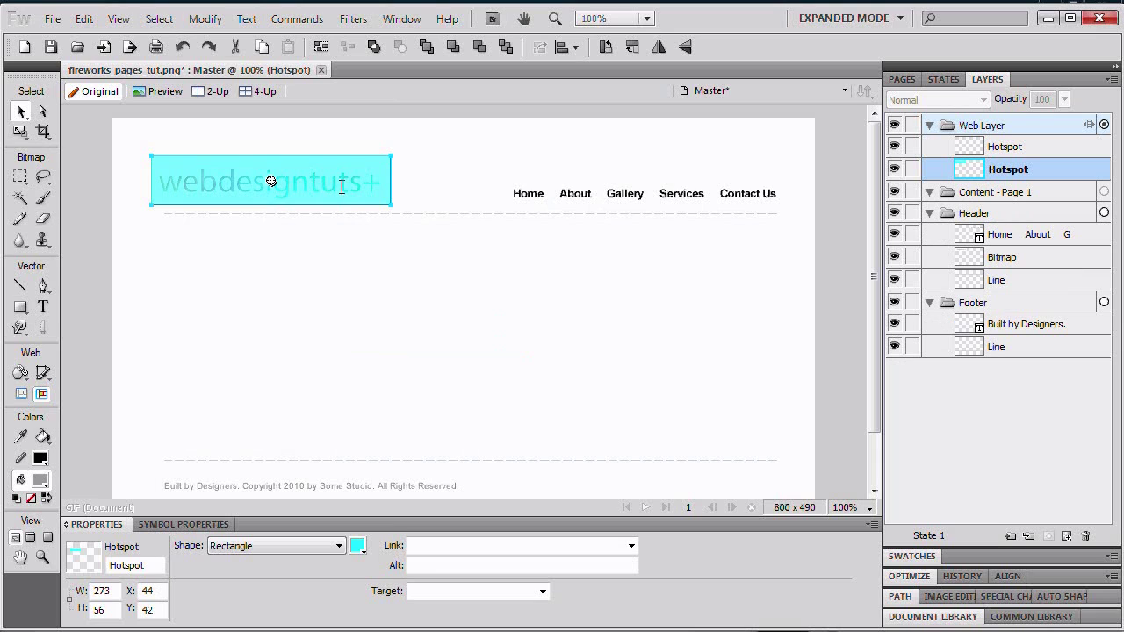
Step: Rename the logo hotspot to logo_homepagelink
{"action": "double_click", "coordinate": [145, 565]}
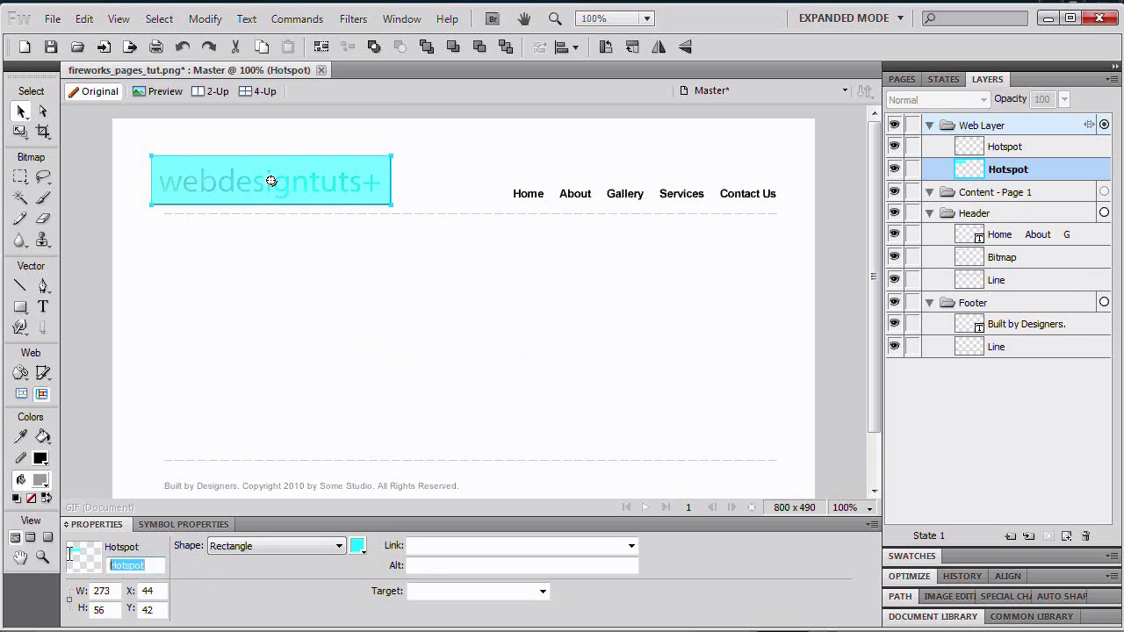
{"action": "type", "text": "logo_hom"}
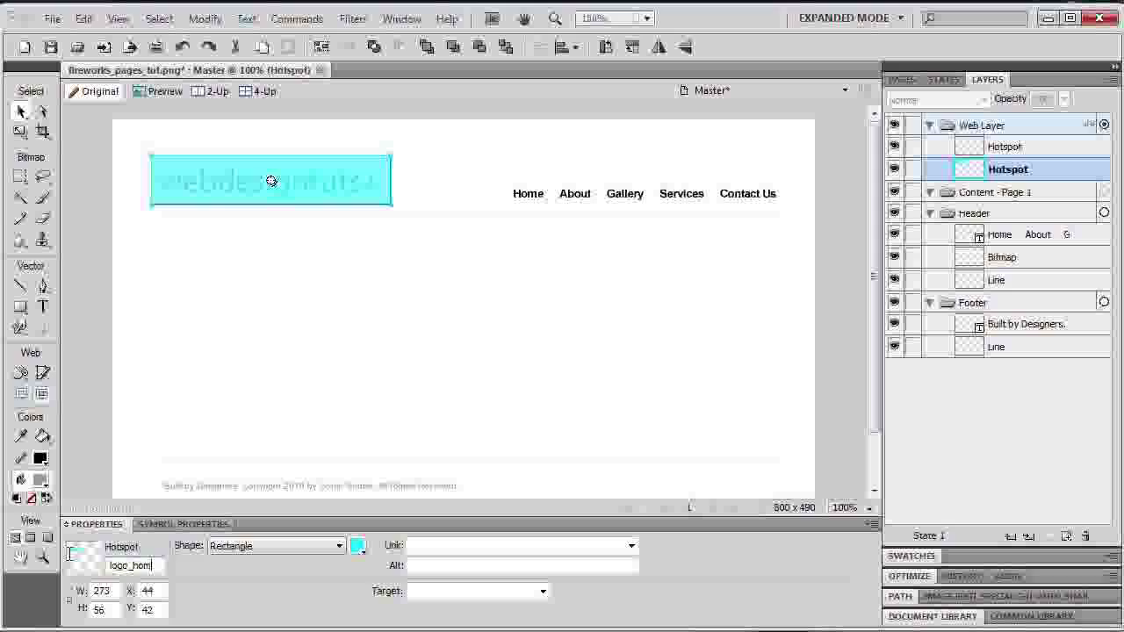
{"action": "type", "text": "epagelink"}
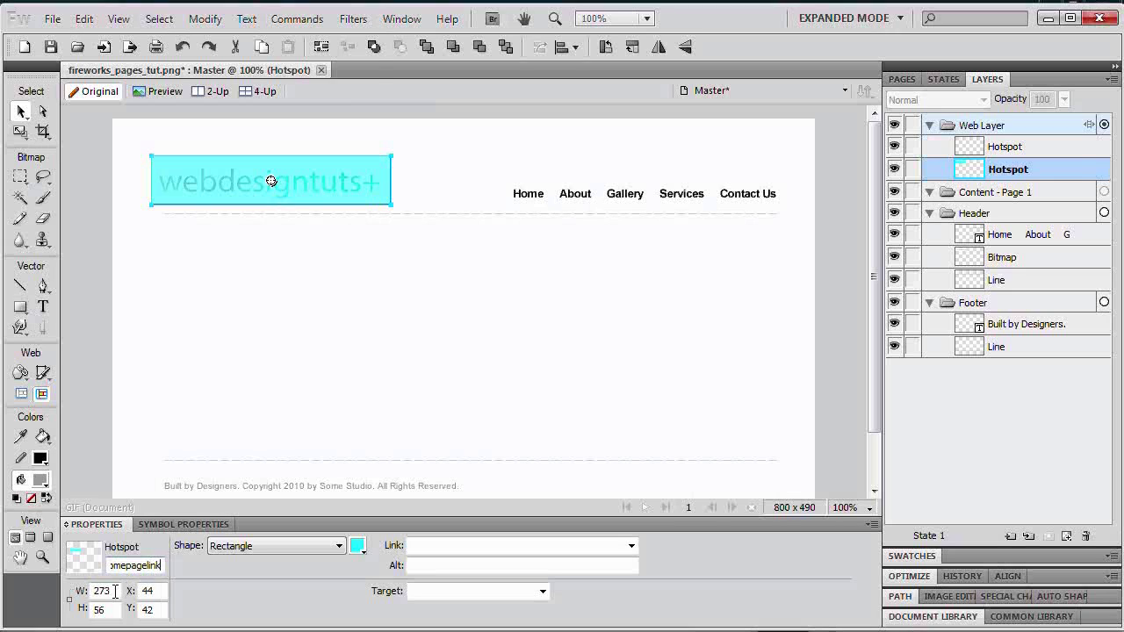
{"action": "key", "text": "Return"}
{"action": "left_click", "coordinate": [151, 591]}
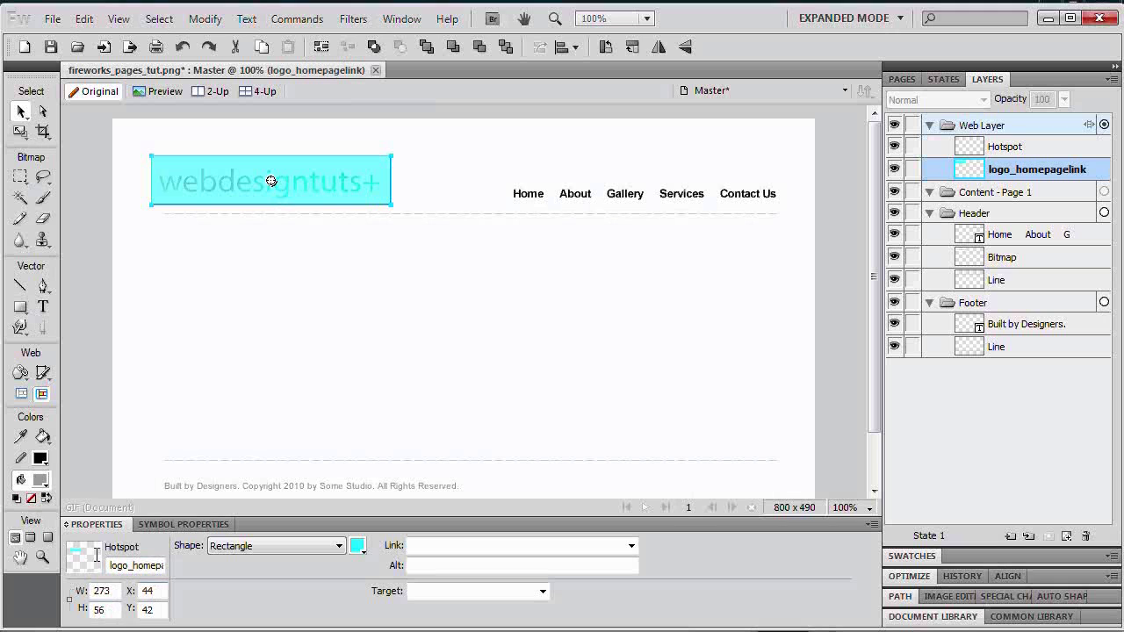
Step: Link the hotspot to Home.htm with target None, keeping the Rectangle shape
{"action": "left_click", "coordinate": [630, 546]}
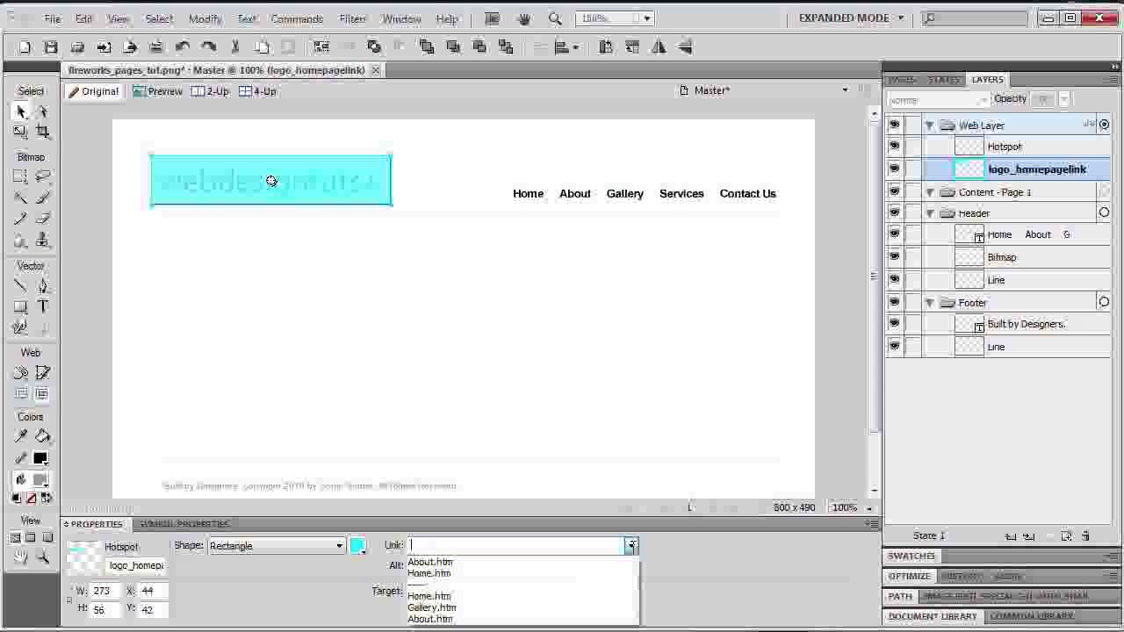
{"action": "left_click", "coordinate": [584, 597]}
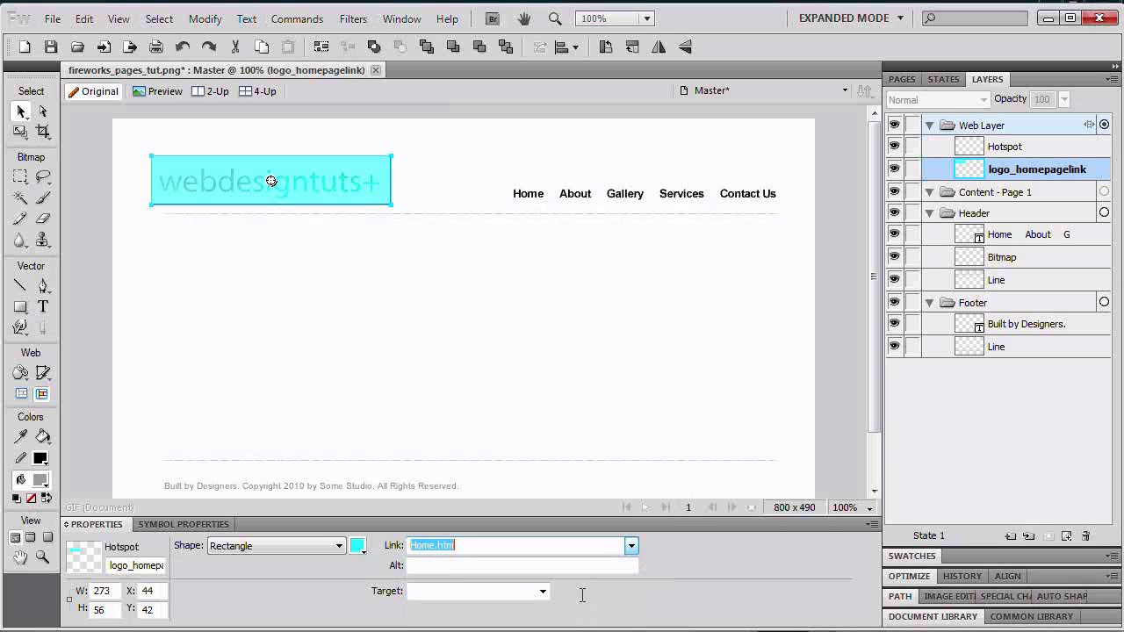
{"action": "left_click", "coordinate": [484, 562]}
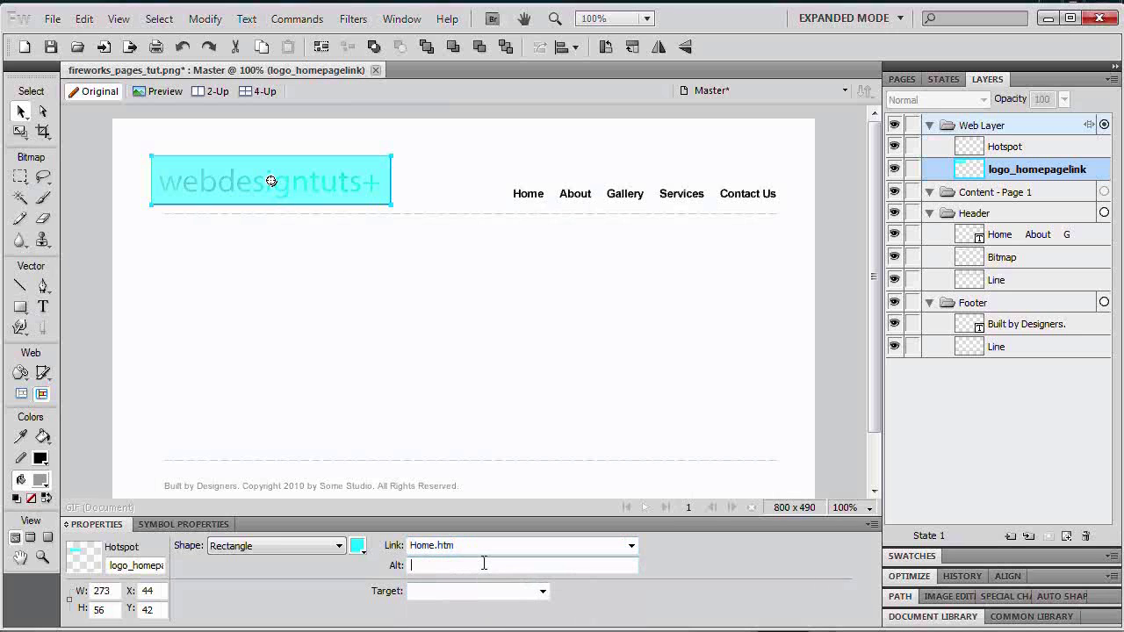
{"action": "left_click", "coordinate": [543, 591]}
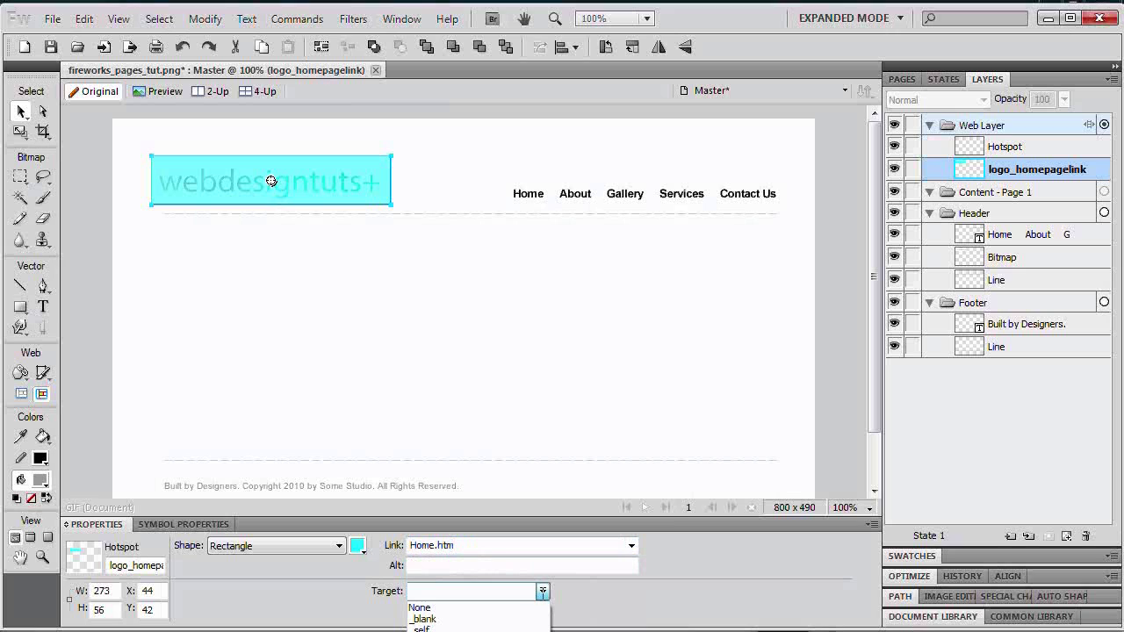
{"action": "left_click", "coordinate": [474, 608]}
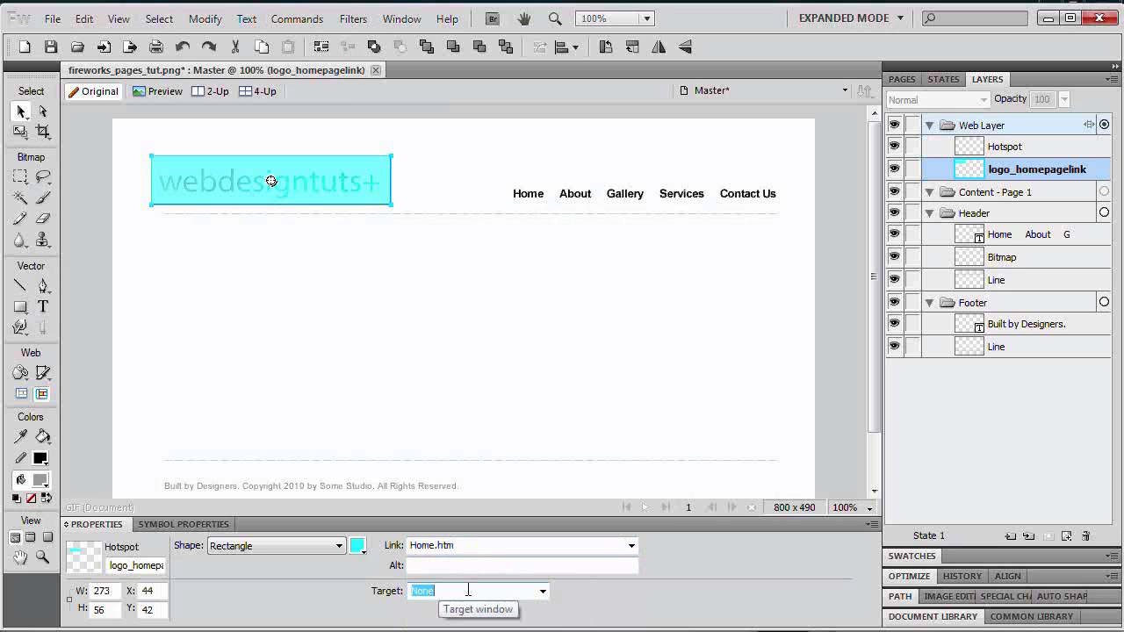
{"action": "left_click", "coordinate": [315, 545]}
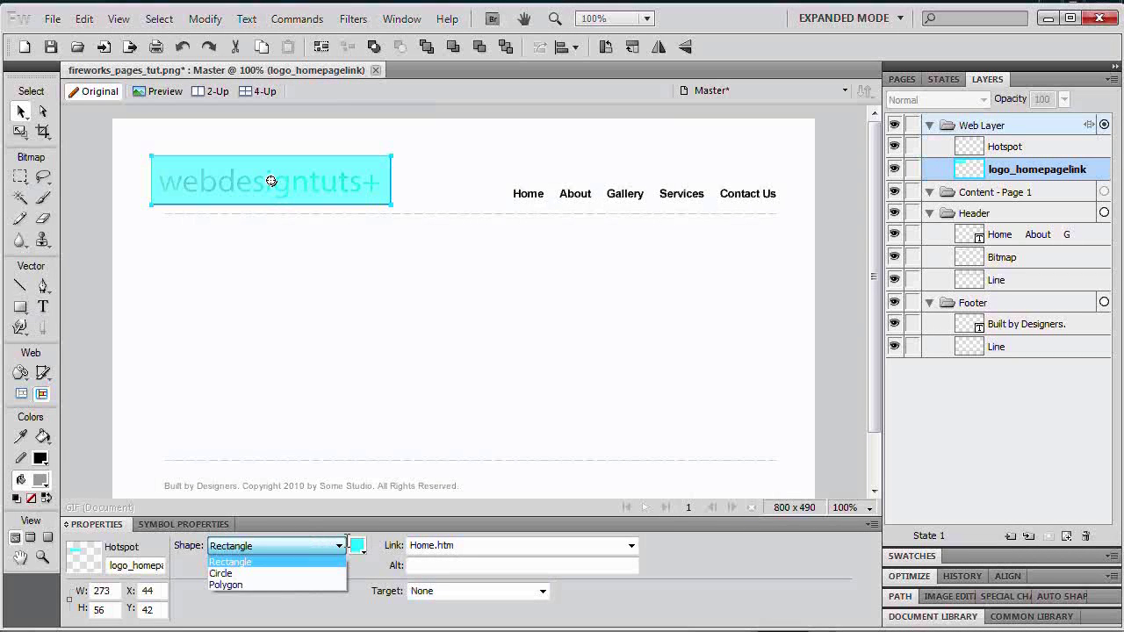
{"action": "left_click", "coordinate": [360, 545]}
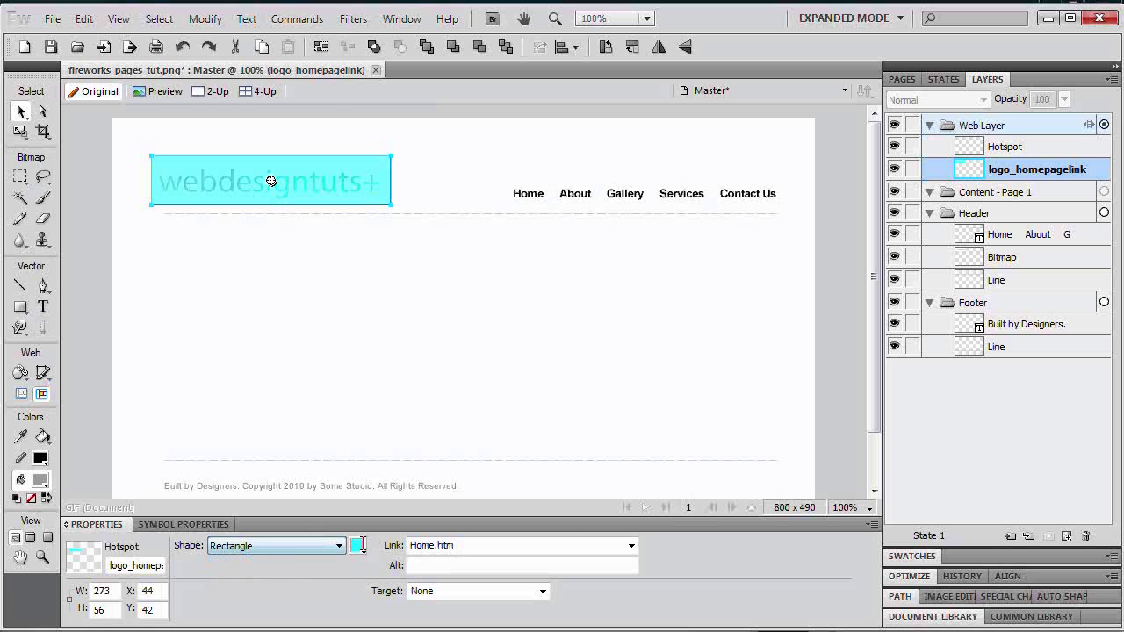
Step: Set the logo hotspot's colour to the red #CC3333 swatch
{"action": "left_click", "coordinate": [360, 546]}
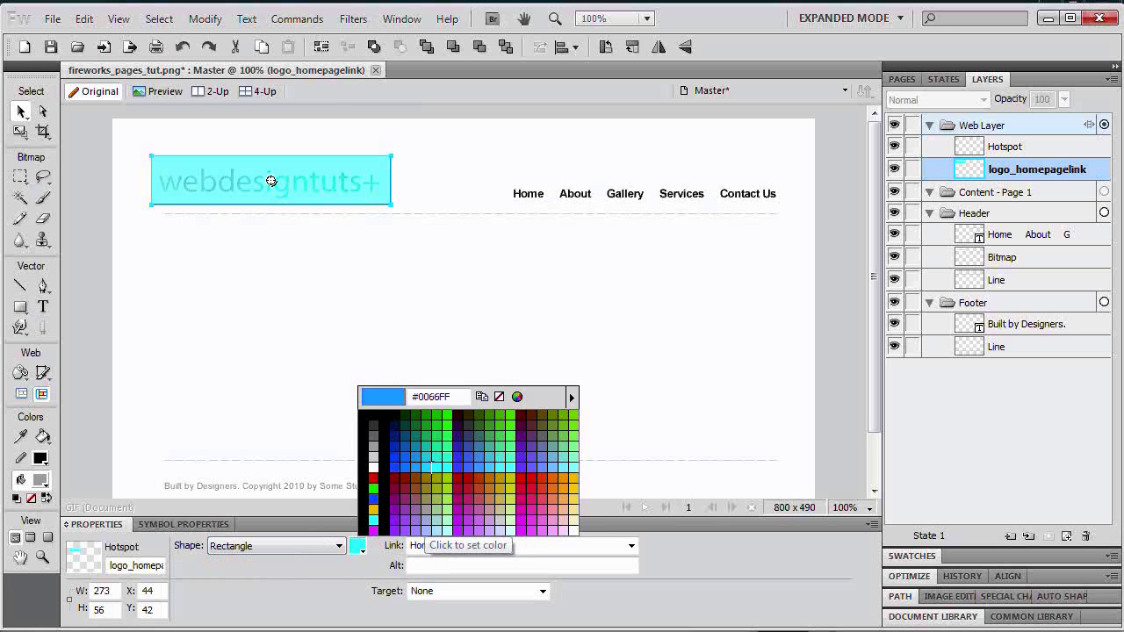
{"action": "left_click", "coordinate": [468, 489]}
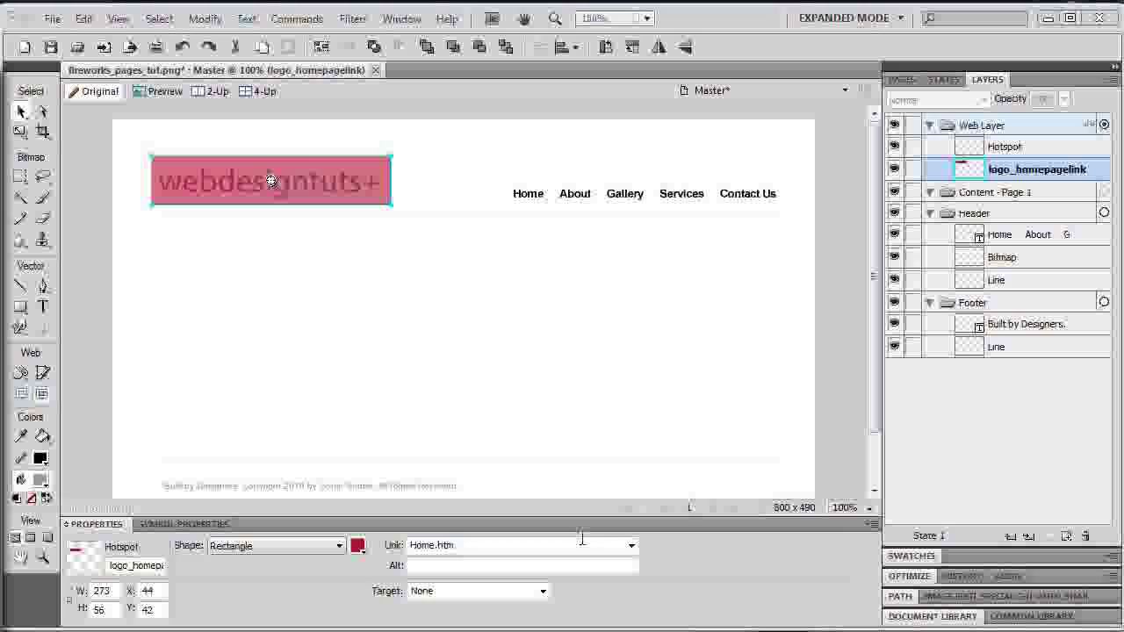
Step: With the Rectangle Hotspot tool, cover the Home link and link it to Home.htm
{"action": "left_click", "coordinate": [1001, 233]}
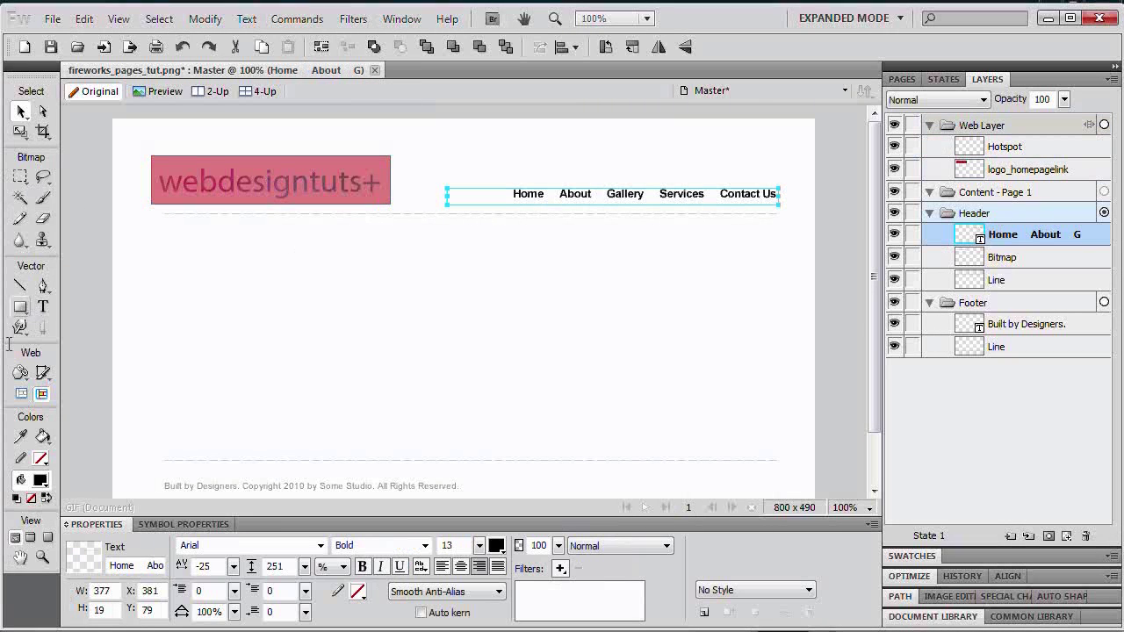
{"action": "left_click", "coordinate": [21, 374]}
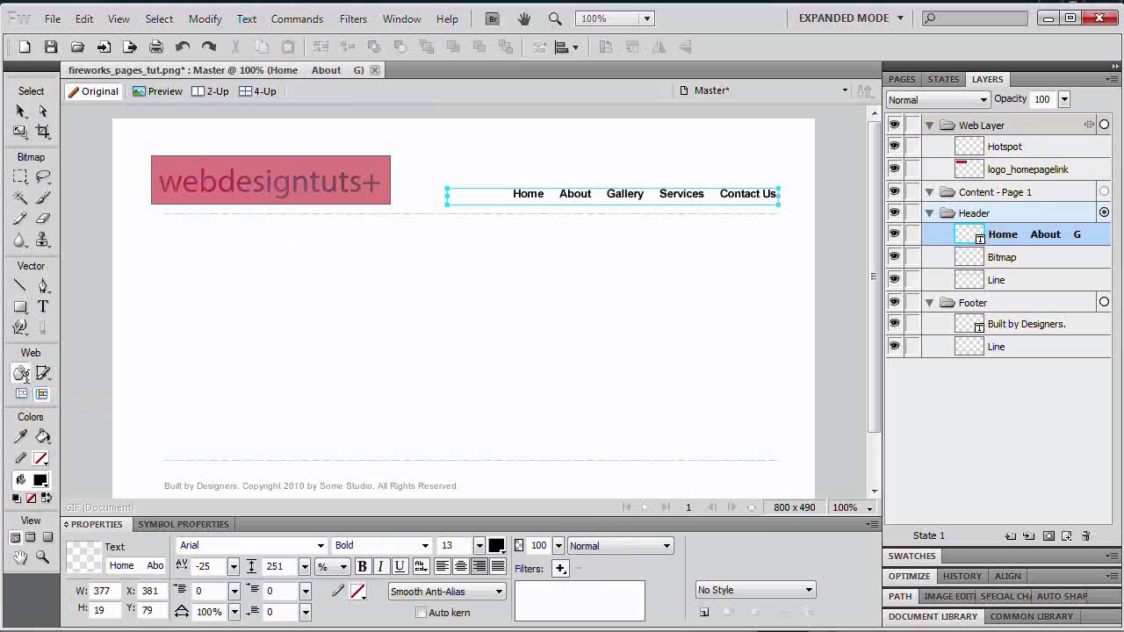
{"action": "left_click", "coordinate": [281, 545]}
{"action": "left_click", "coordinate": [254, 557]}
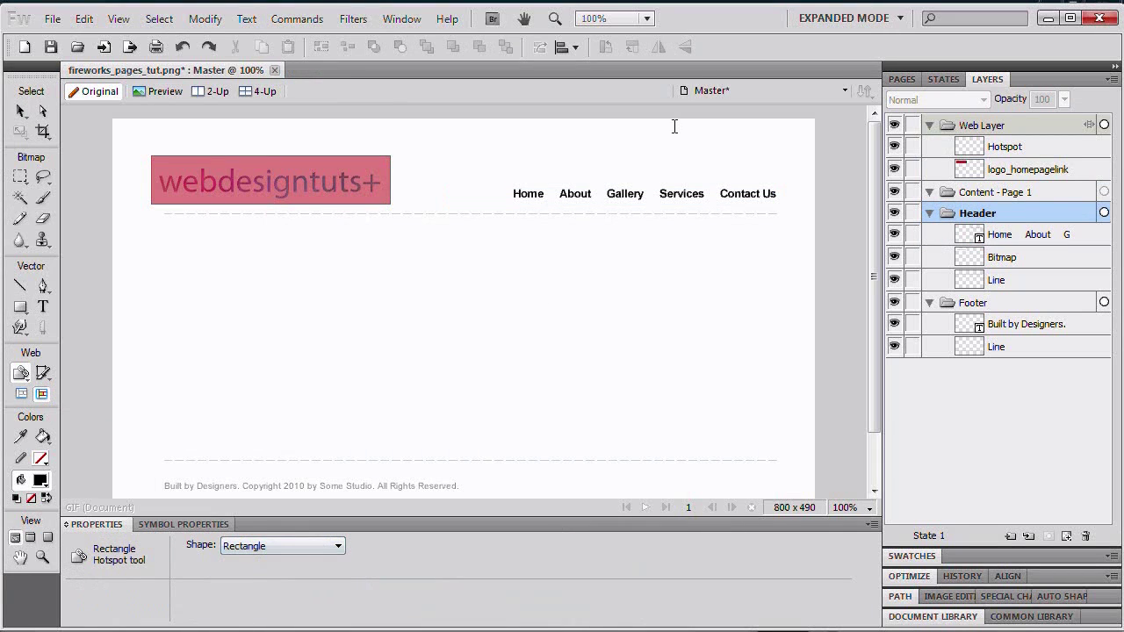
{"action": "left_click_drag", "start_coordinate": [508, 183], "coordinate": [549, 205]}
{"action": "left_click", "coordinate": [630, 545]}
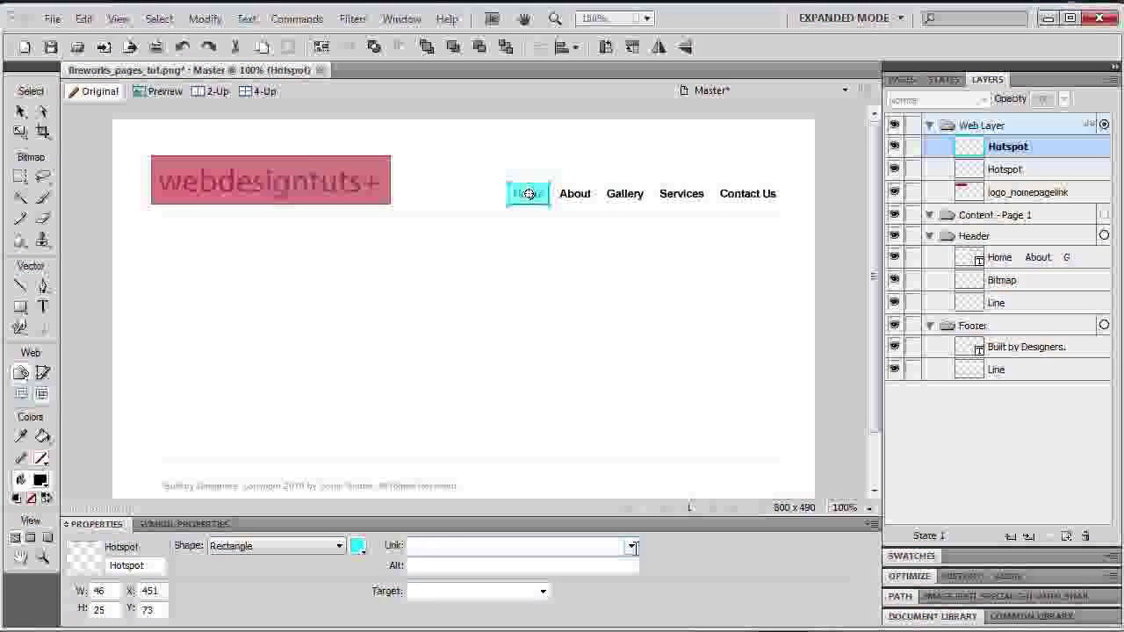
{"action": "left_click", "coordinate": [630, 545]}
{"action": "left_click", "coordinate": [612, 592]}
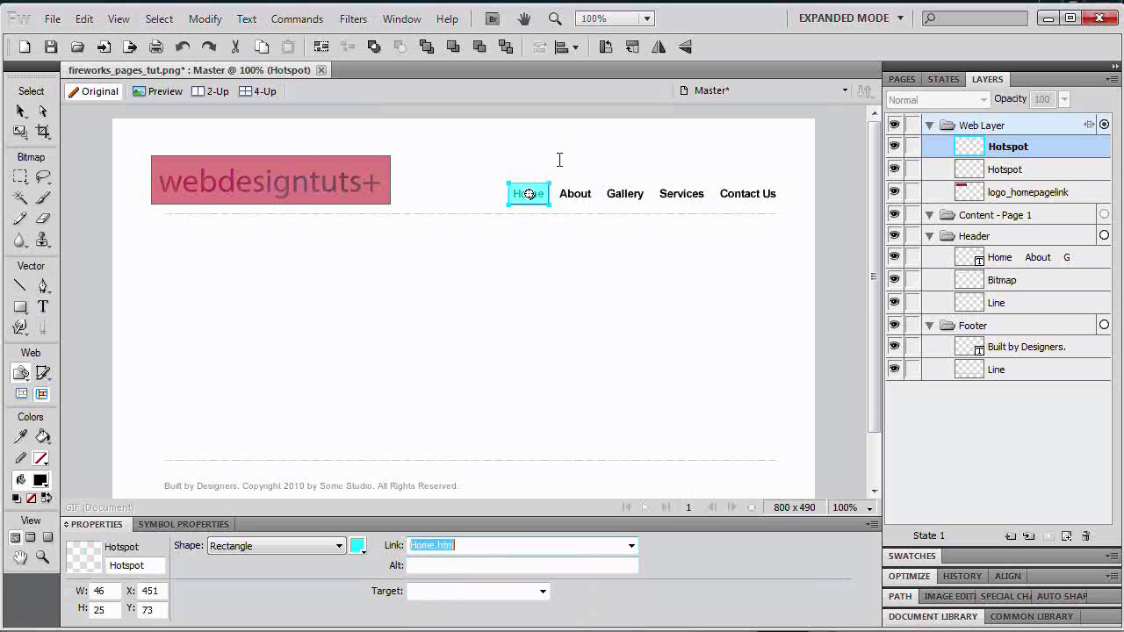
Step: Add hotspots over the About and Gallery links, both linked to About.htm
{"action": "left_click_drag", "start_coordinate": [556, 182], "coordinate": [598, 206]}
{"action": "left_click", "coordinate": [631, 545]}
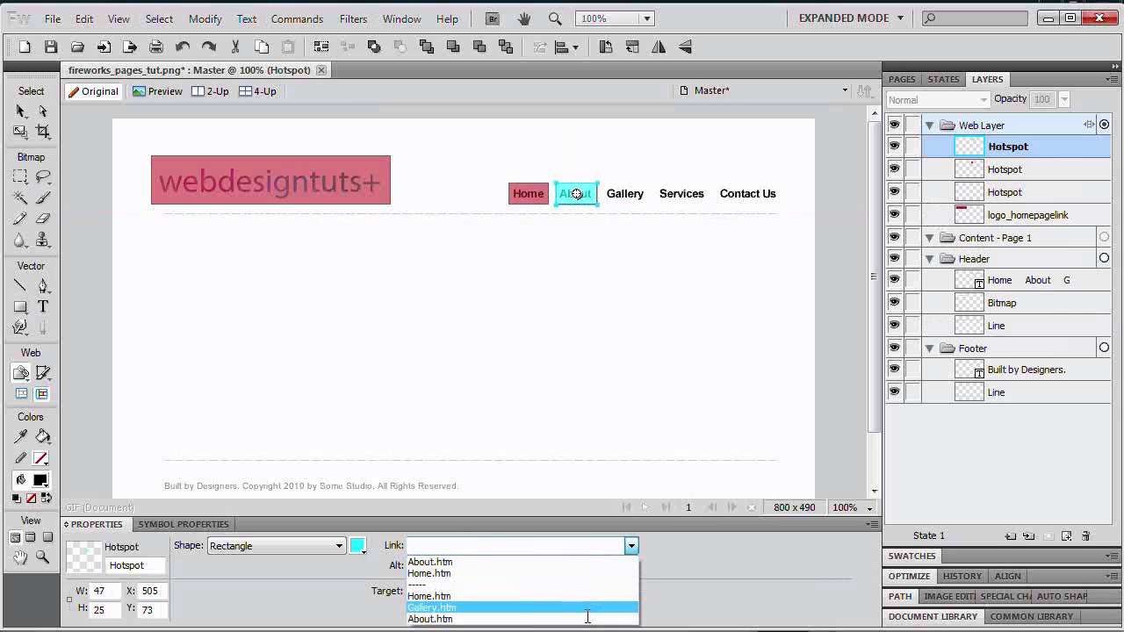
{"action": "left_click", "coordinate": [589, 613]}
{"action": "left_click_drag", "start_coordinate": [603, 180], "coordinate": [647, 205]}
{"action": "left_click", "coordinate": [630, 545]}
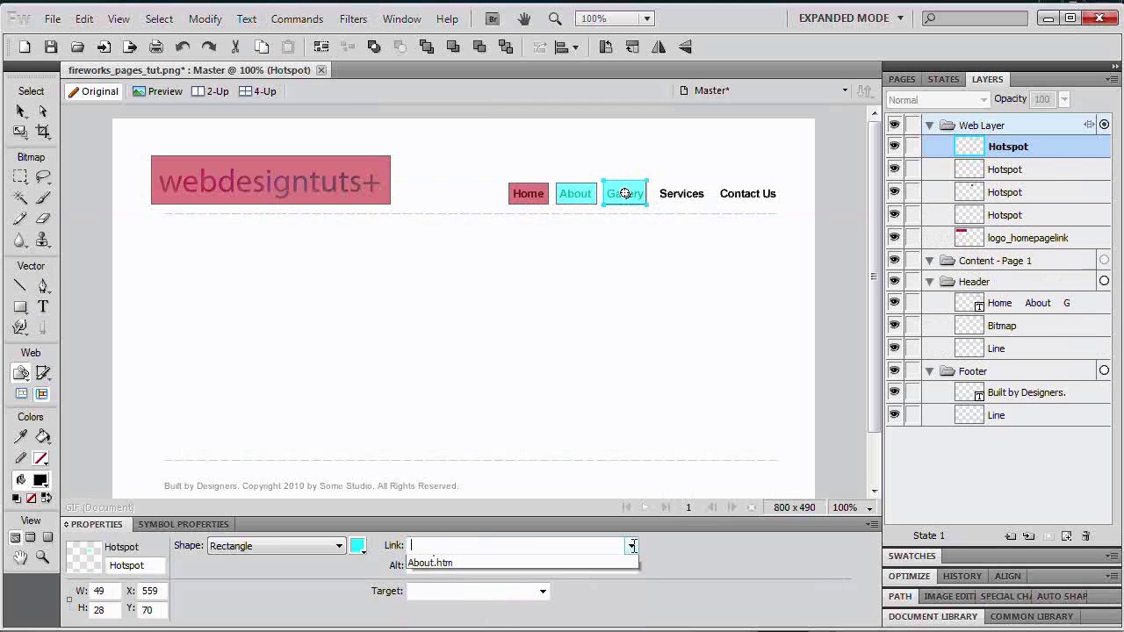
{"action": "left_click", "coordinate": [527, 615]}
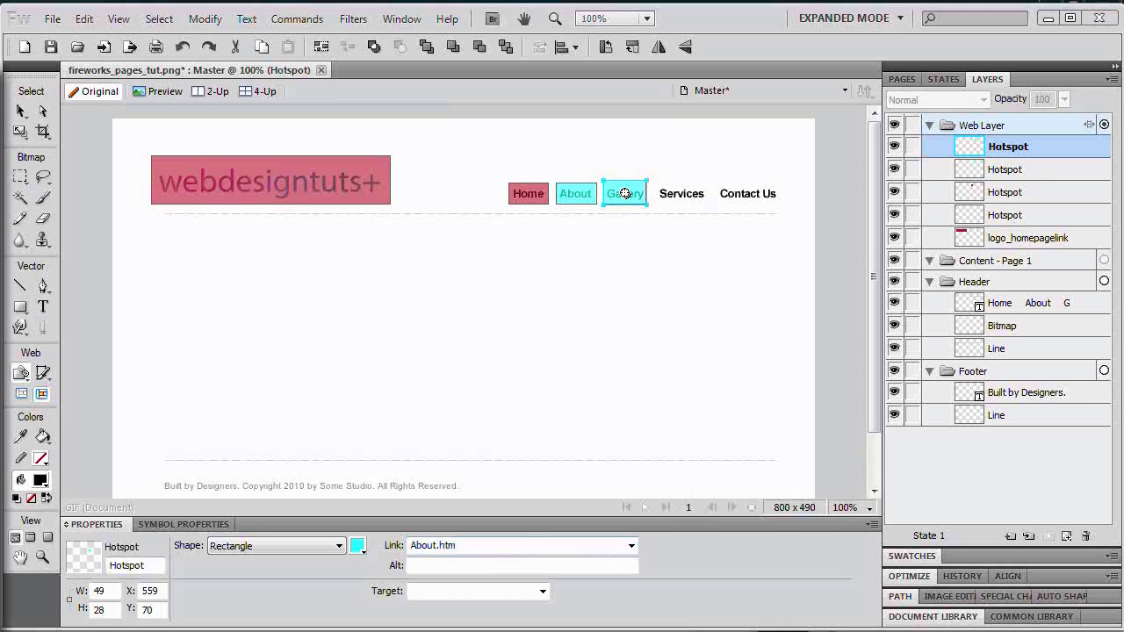
Step: Commit the link, then view the 01 Home page followed by the 02 Gallery page
{"action": "key", "text": "Return"}
{"action": "left_click", "coordinate": [902, 79]}
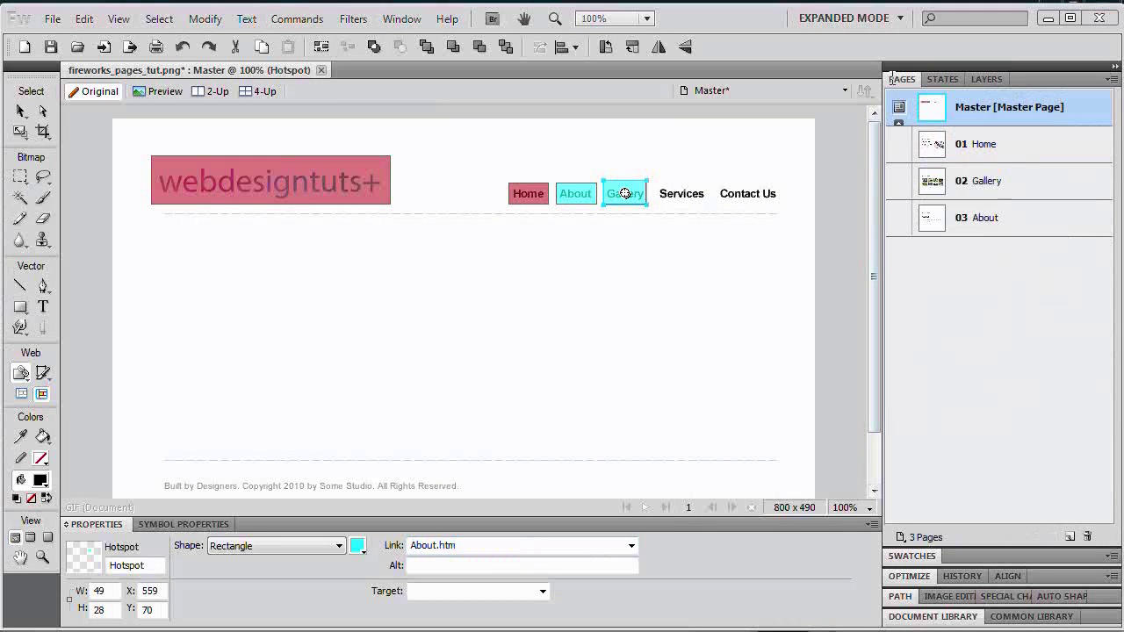
{"action": "left_click", "coordinate": [984, 140]}
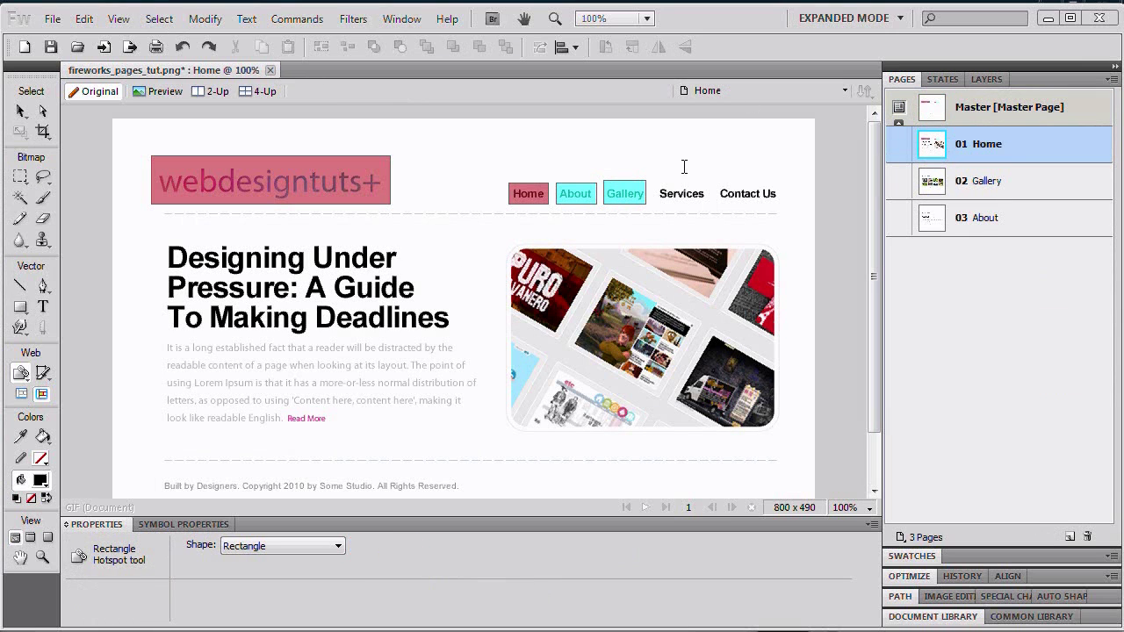
{"action": "left_click", "coordinate": [987, 179]}
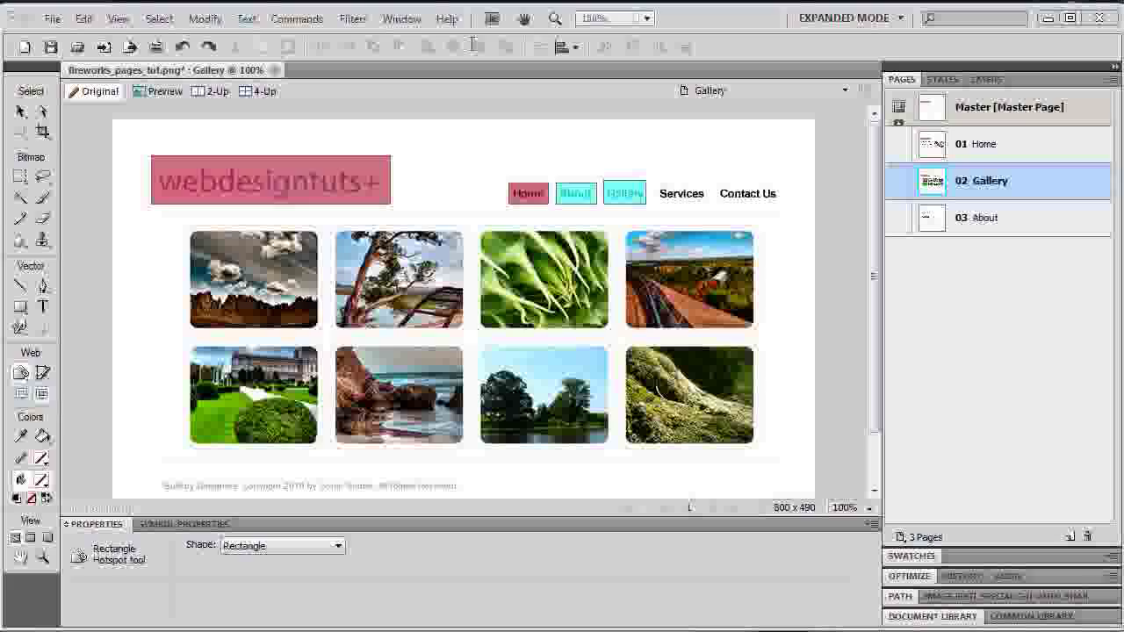
Step: Export HTML and Images named 'prototype' into the Export folder with Slices set to None
{"action": "left_click", "coordinate": [52, 18]}
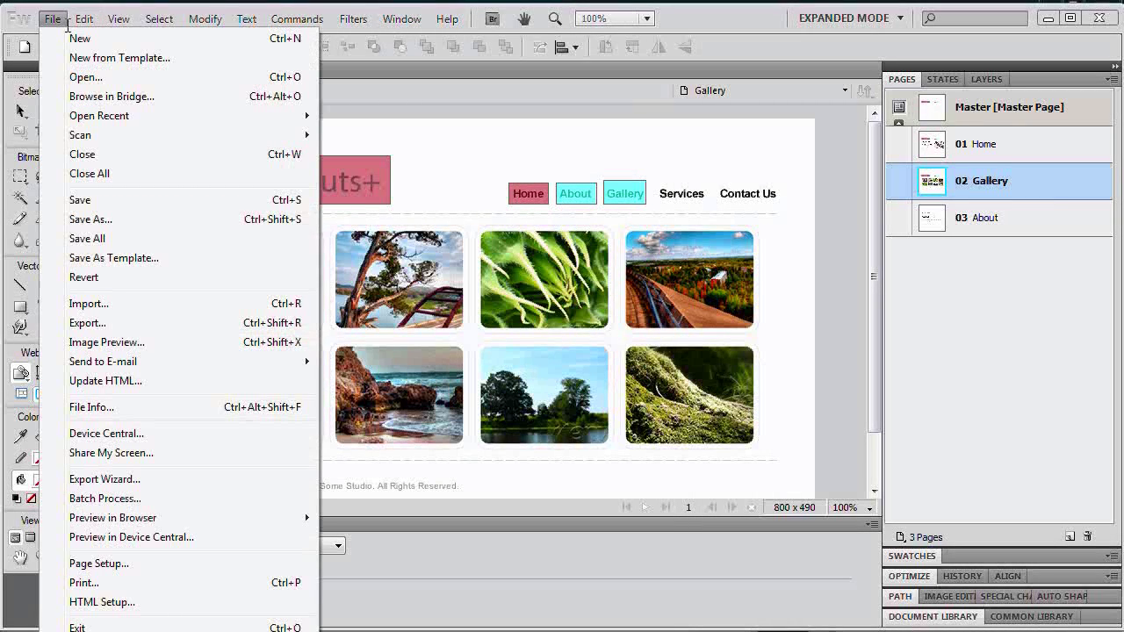
{"action": "left_click", "coordinate": [225, 323]}
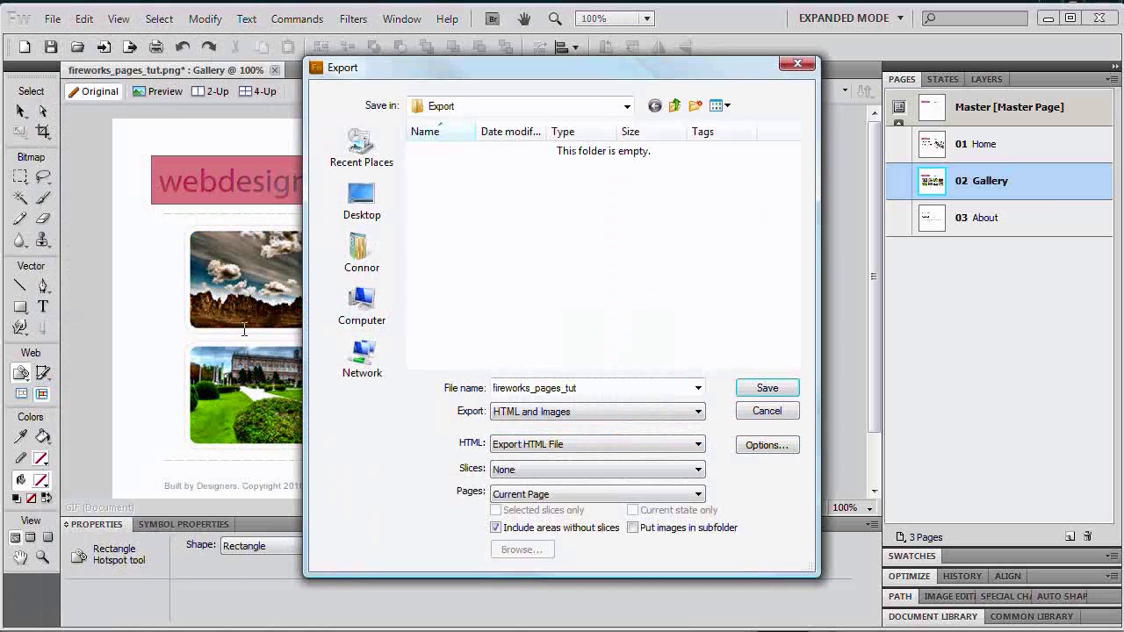
{"action": "double_click", "coordinate": [604, 387]}
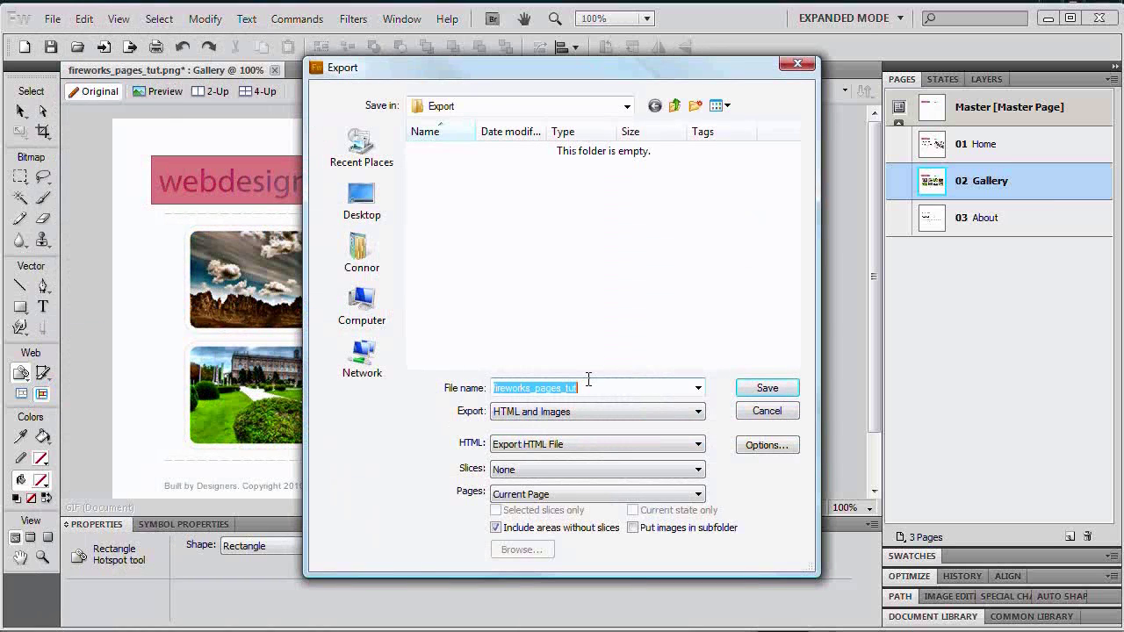
{"action": "type", "text": "prototype"}
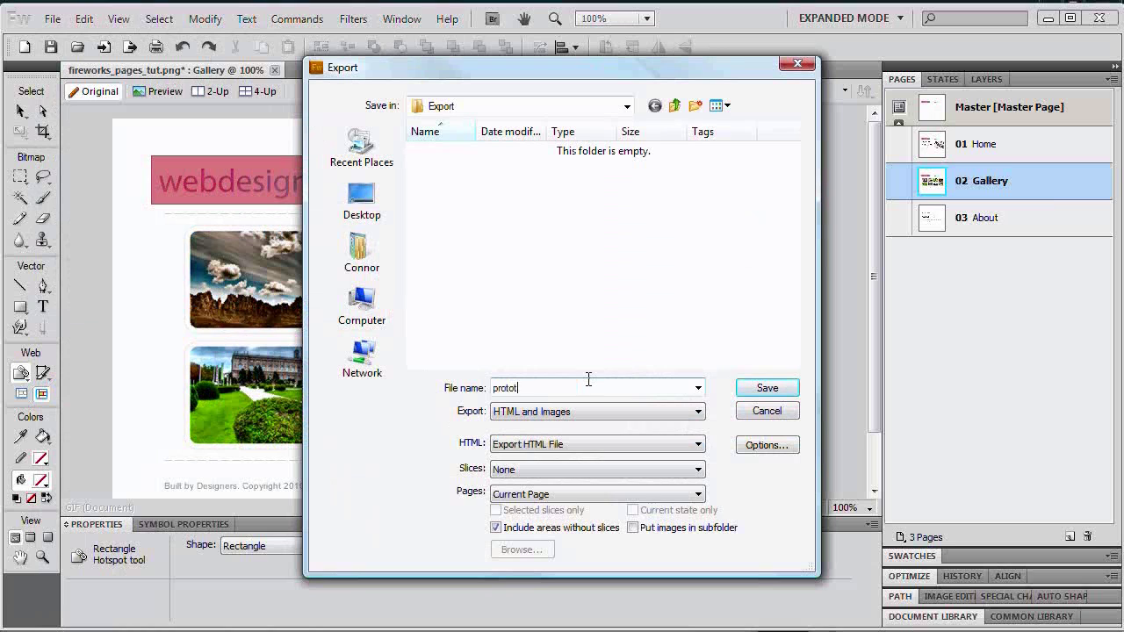
{"action": "left_click", "coordinate": [614, 468]}
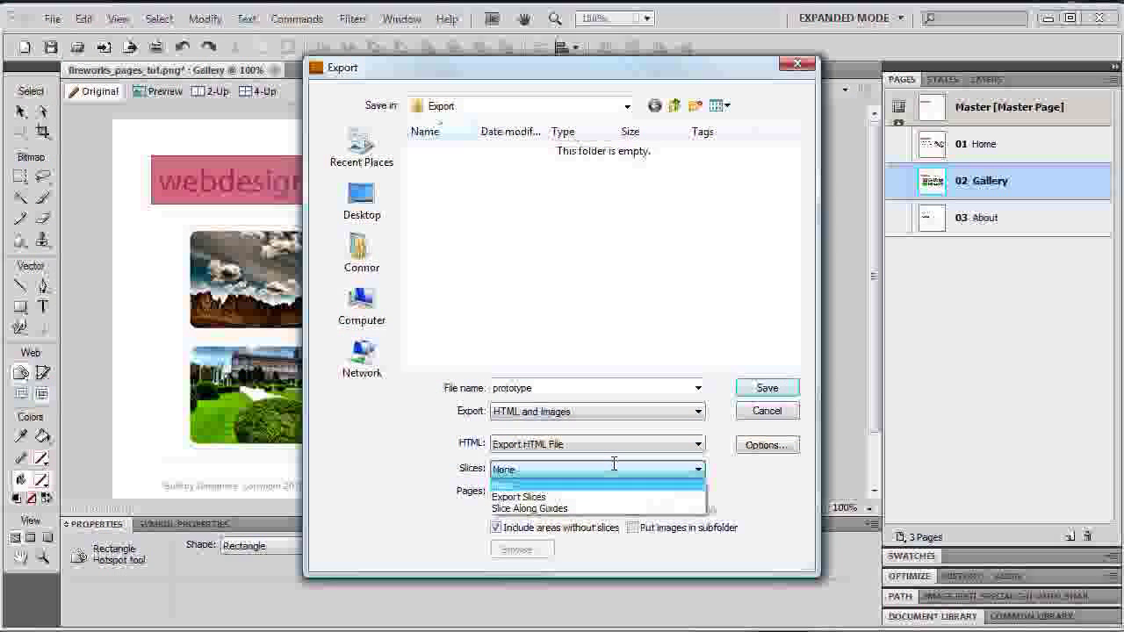
{"action": "left_click", "coordinate": [590, 484]}
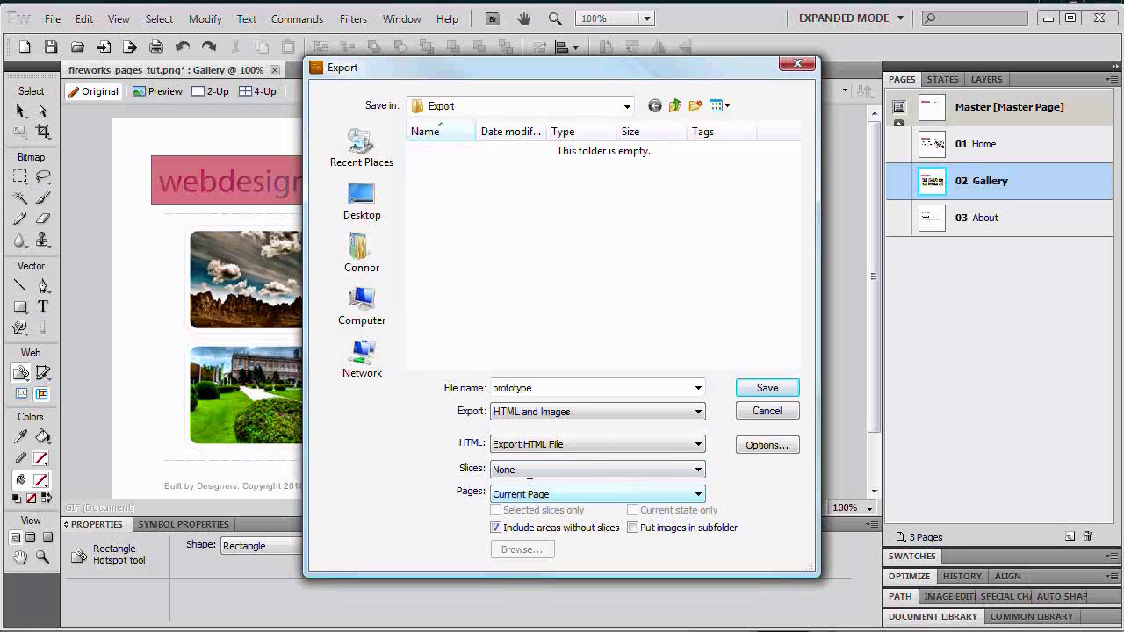
{"action": "left_click", "coordinate": [766, 388]}
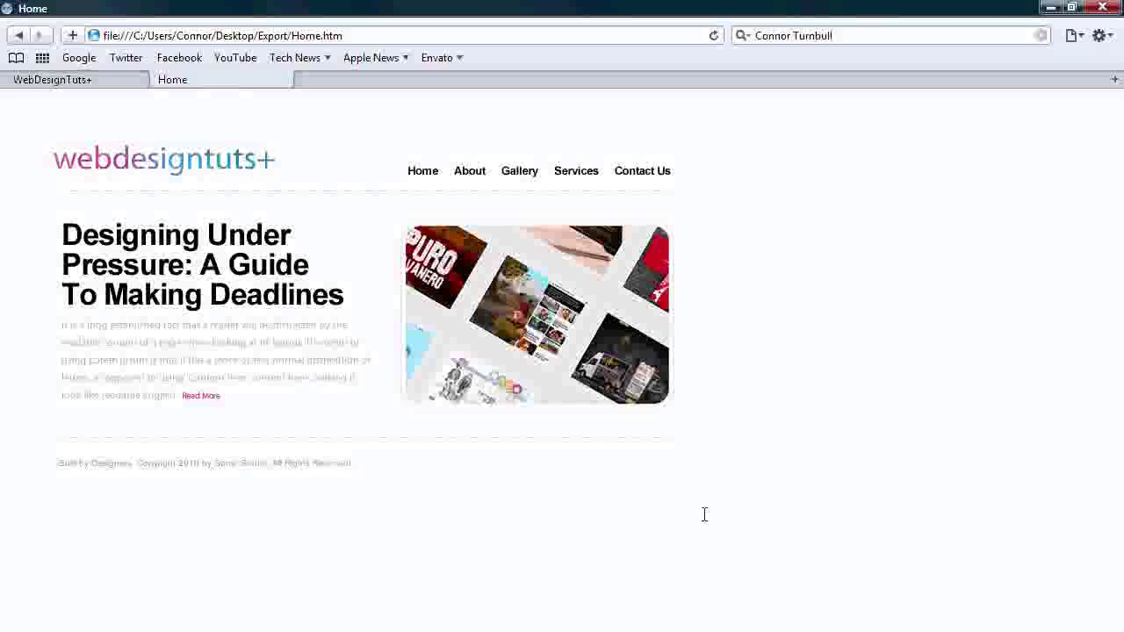
Step: Follow the About link in the exported page, then return to Home.htm
{"action": "left_click", "coordinate": [472, 166]}
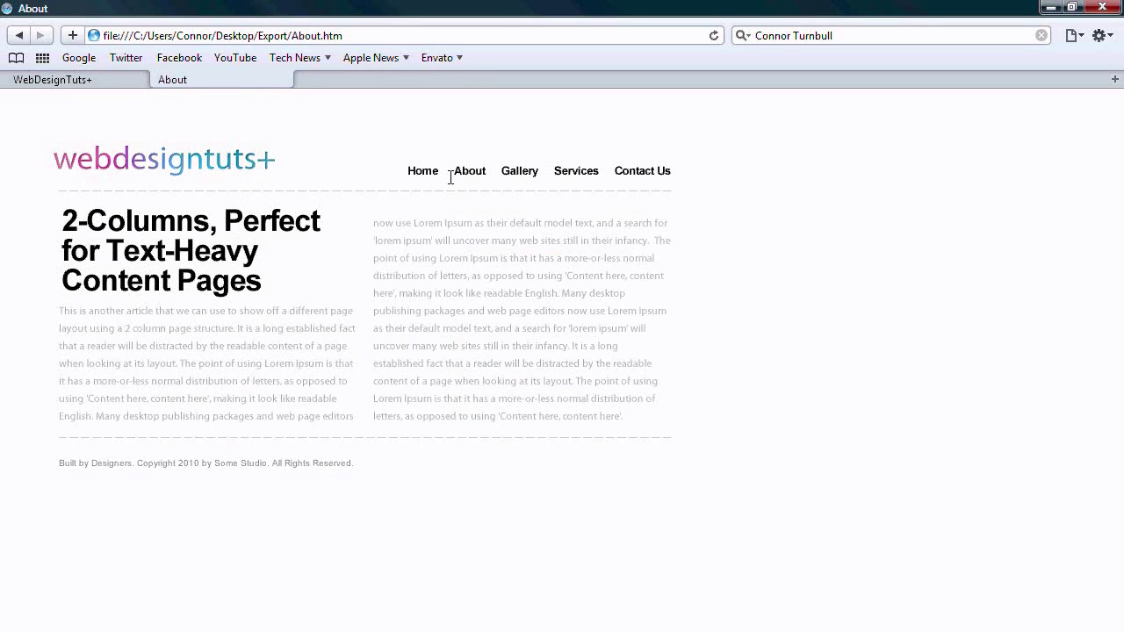
{"action": "left_click", "coordinate": [228, 159]}
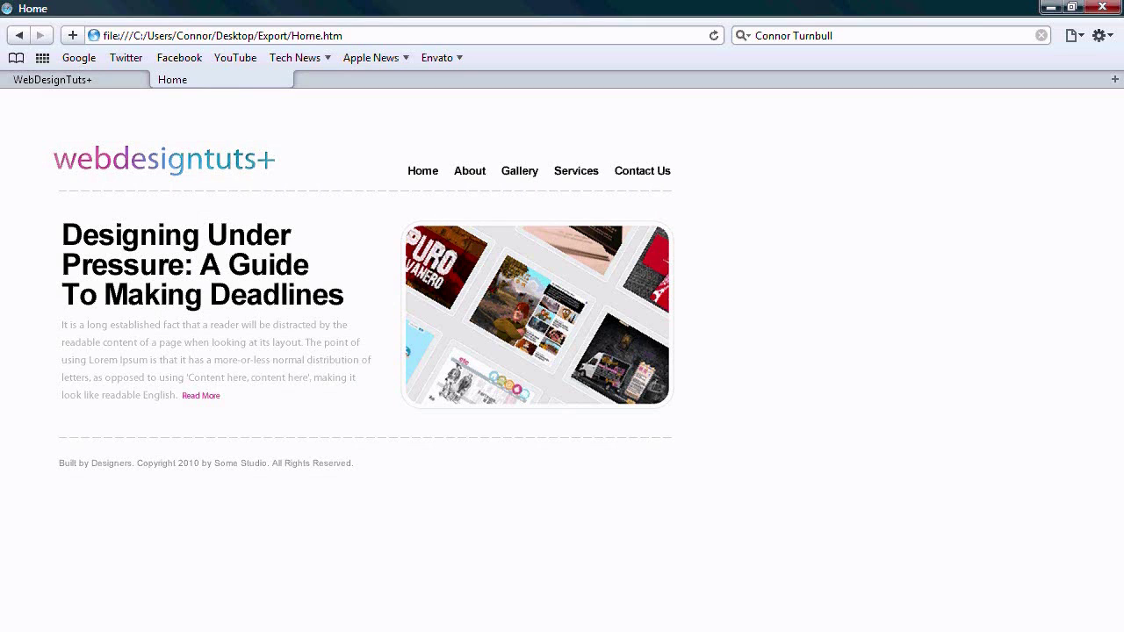
Step: Bring up the live webdesign.tutsplus.com homepage in Safari
{"action": "left_click", "coordinate": [117, 81]}
{"action": "mouse_move", "coordinate": [131, 206]}
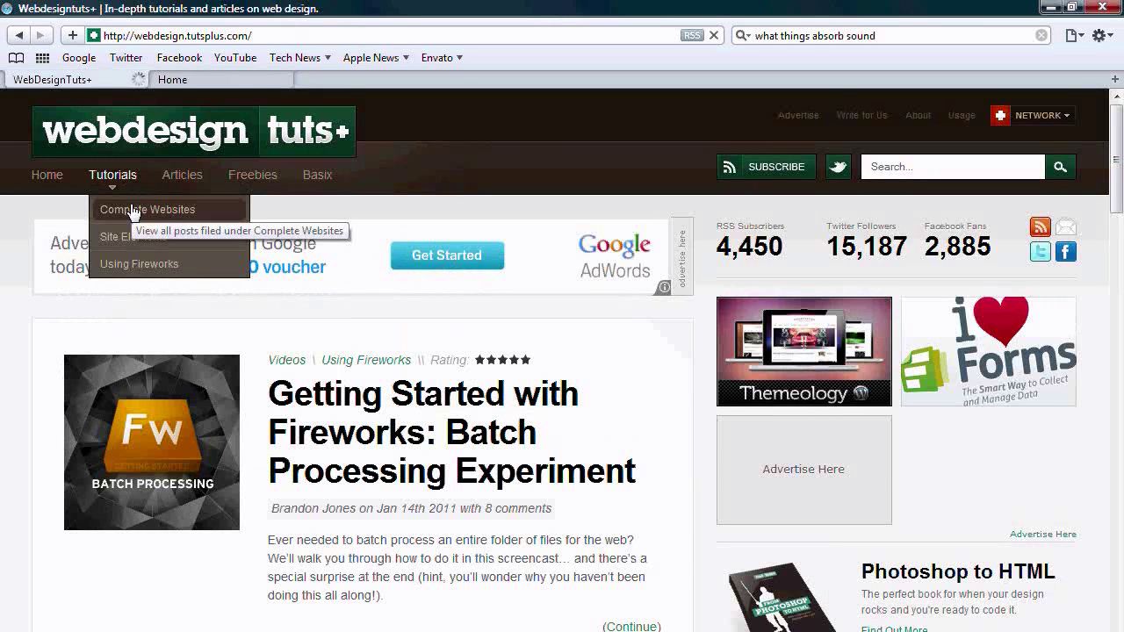